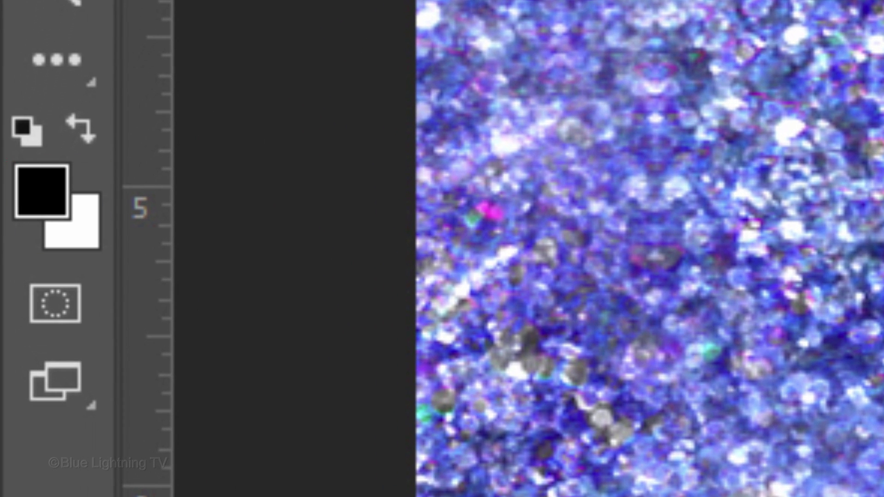
Step: Reset colours to default black/white and convert the Background into a layer named Glitter
key("d")
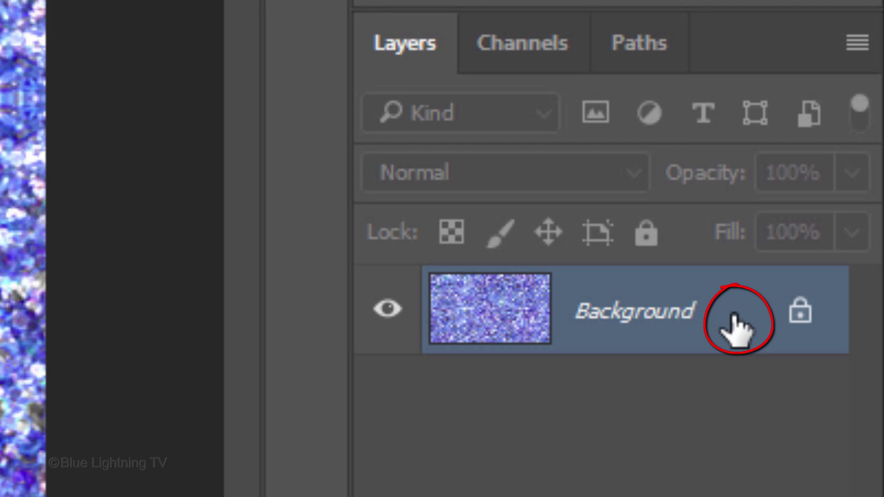
double_click(734, 317)
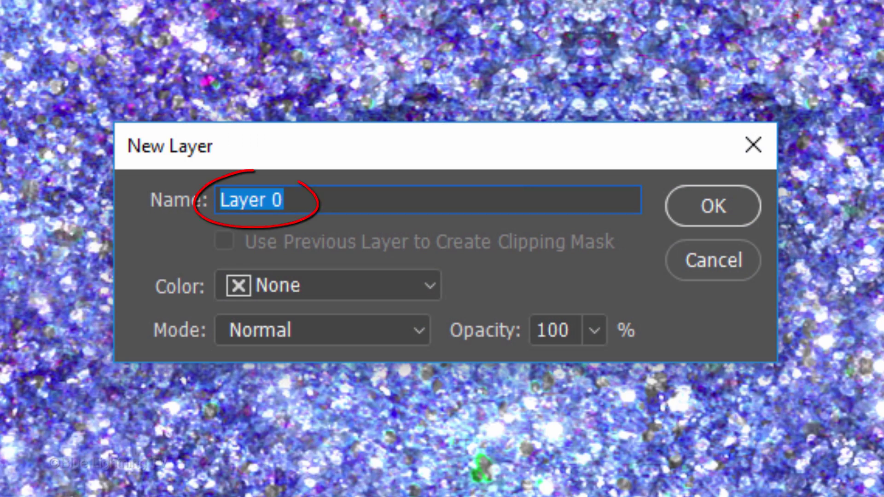
type("Glitter")
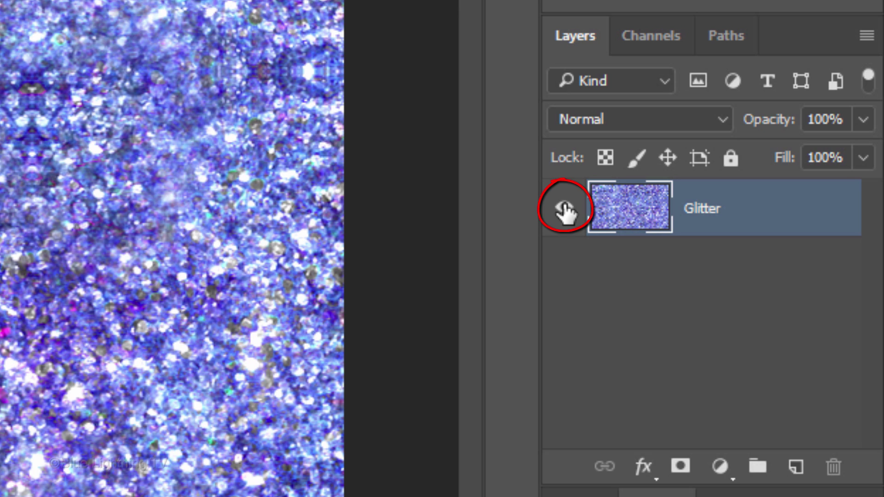
Step: Hide the Glitter layer, add an empty layer beneath it, and select the Gradient Tool
left_click(563, 209)
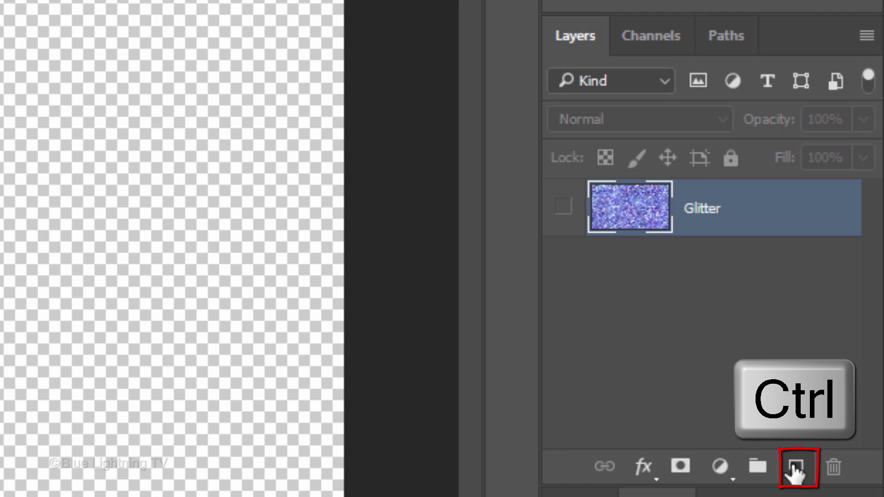
left_click(794, 467, "ctrl")
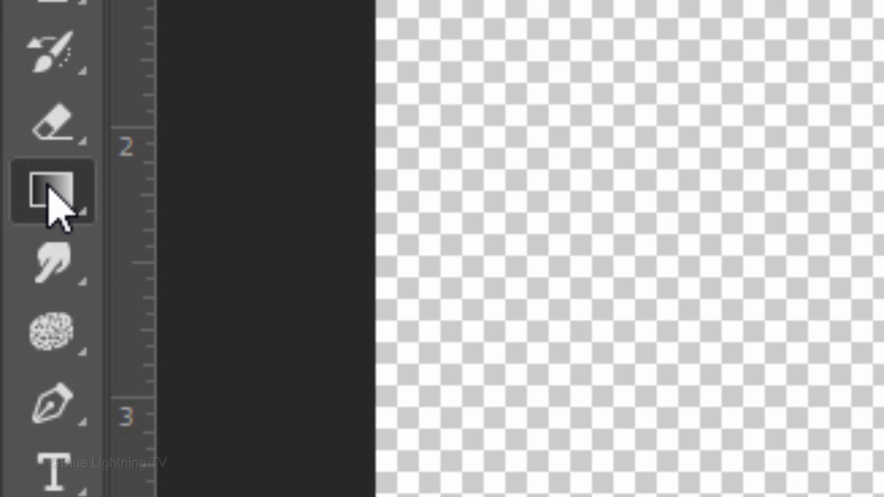
right_click(47, 189)
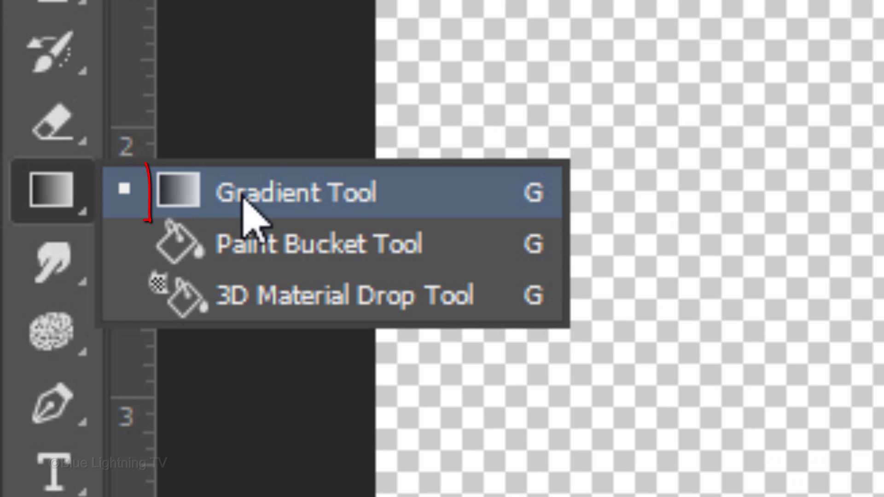
left_click(301, 202)
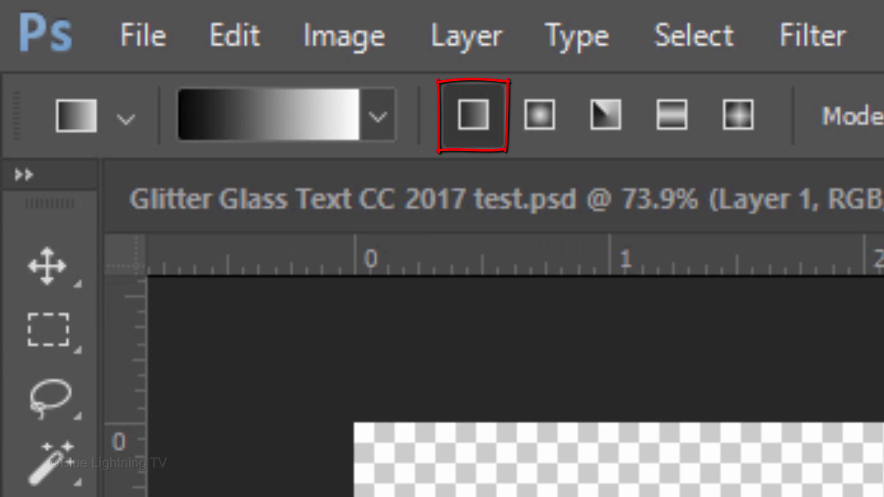
Step: Set the gradient's white end stop to blue 3642BD in the Gradient Editor
left_click(267, 116)
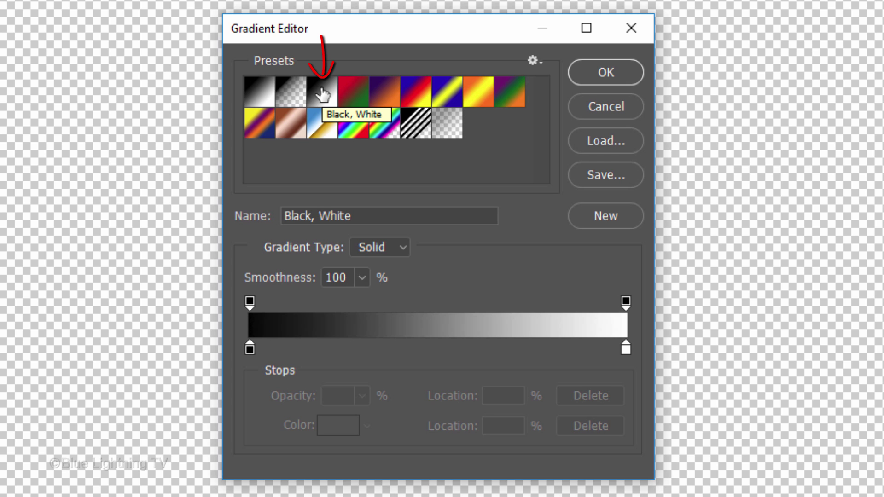
left_click(625, 348)
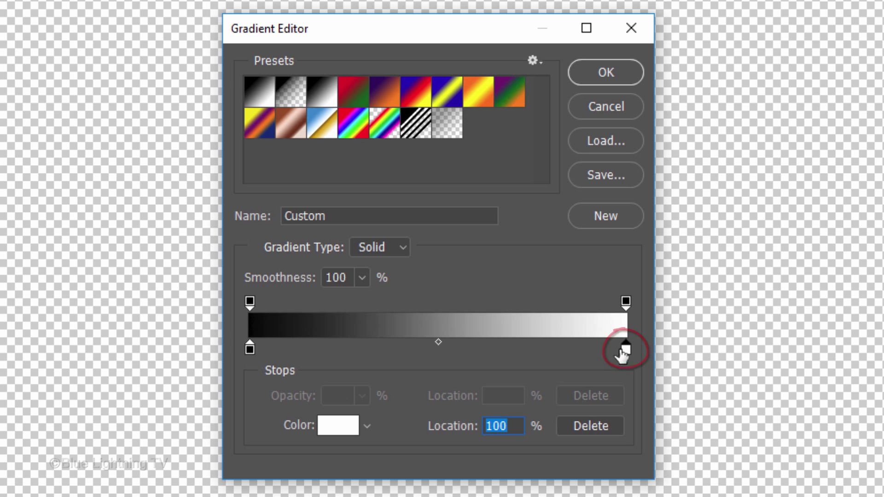
left_click(338, 430)
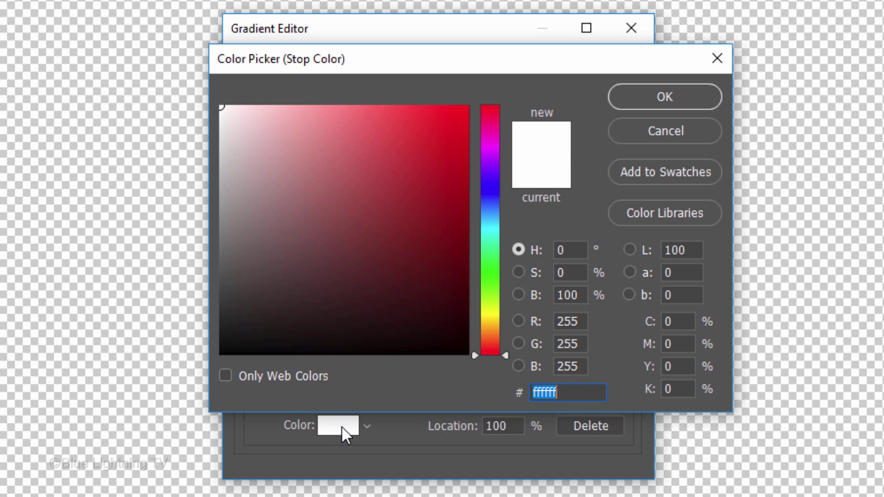
type("3664")
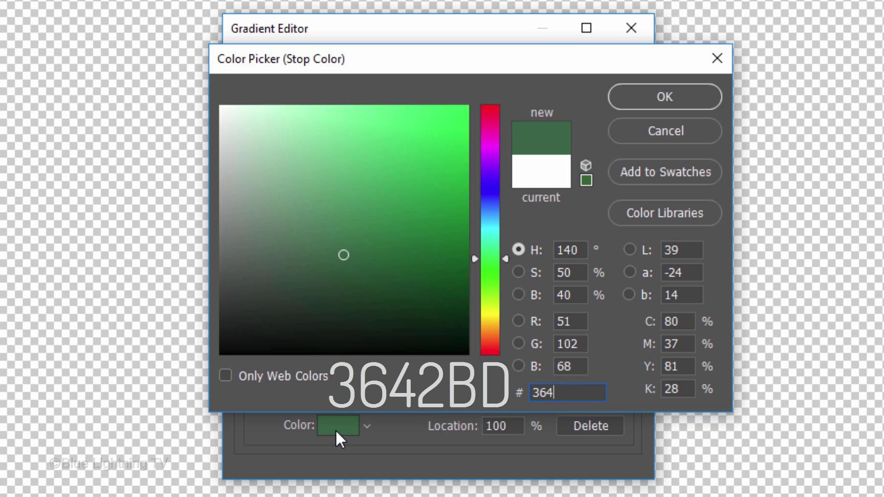
type("2B")
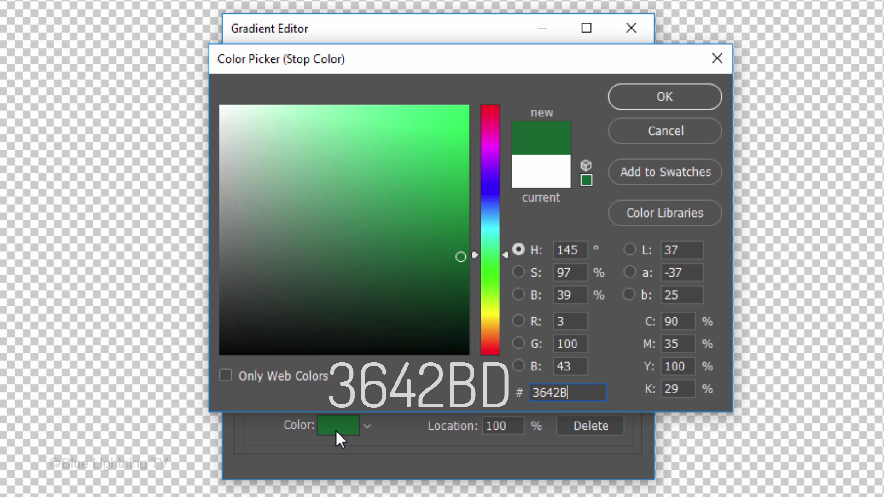
type("D")
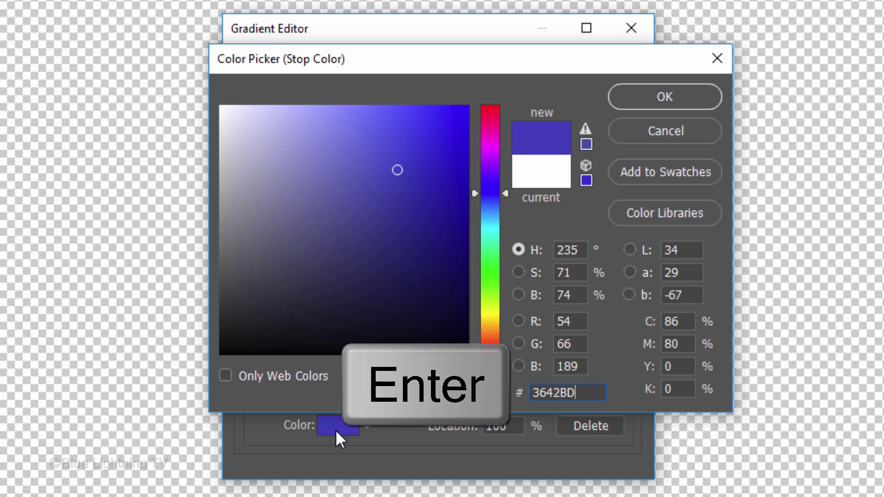
key("Return")
key("Return")
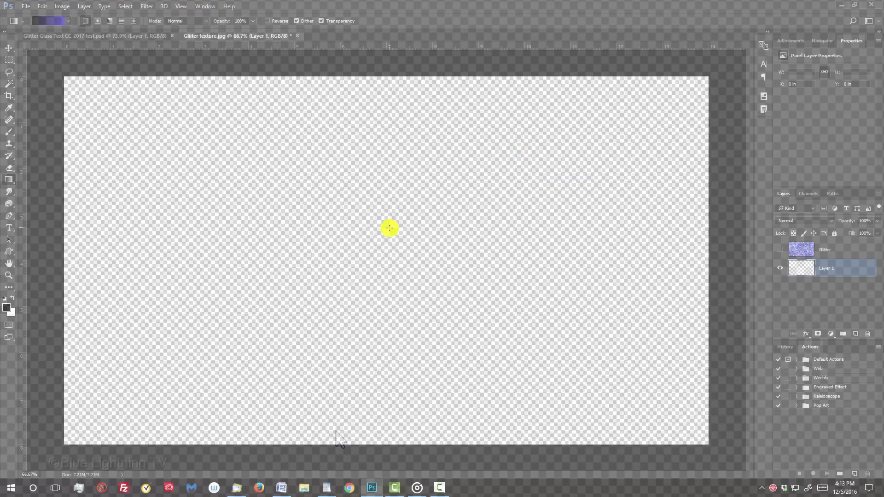
Step: Fill the new layer with a vertical black-to-blue gradient dragged down from the canvas centre
left_click(390, 228)
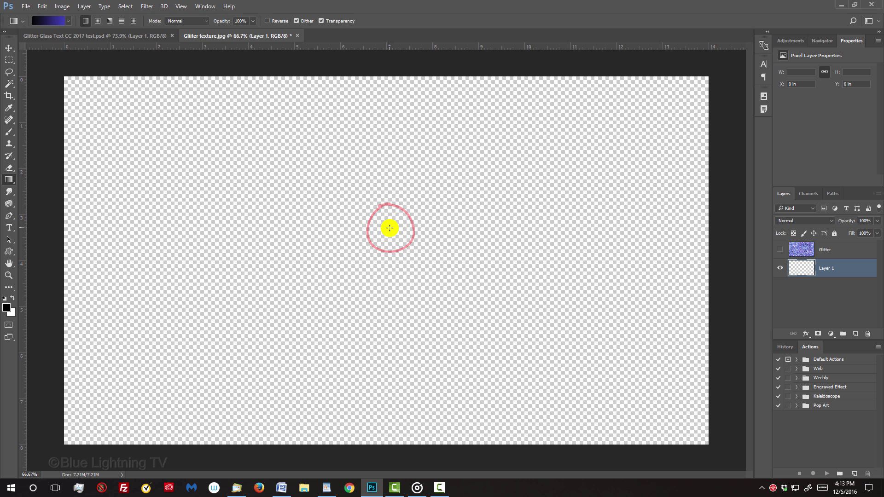
key("shift")
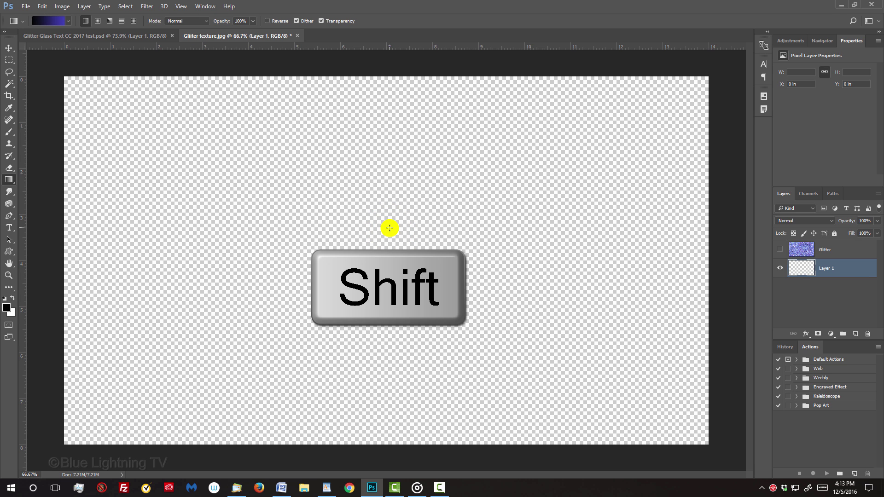
left_click_drag(390, 228, 377, 366)
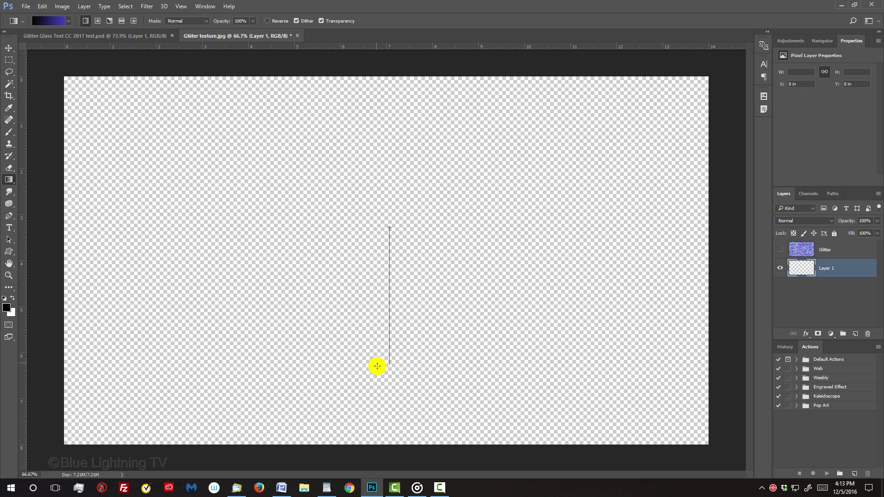
left_click_drag(377, 366, 381, 365)
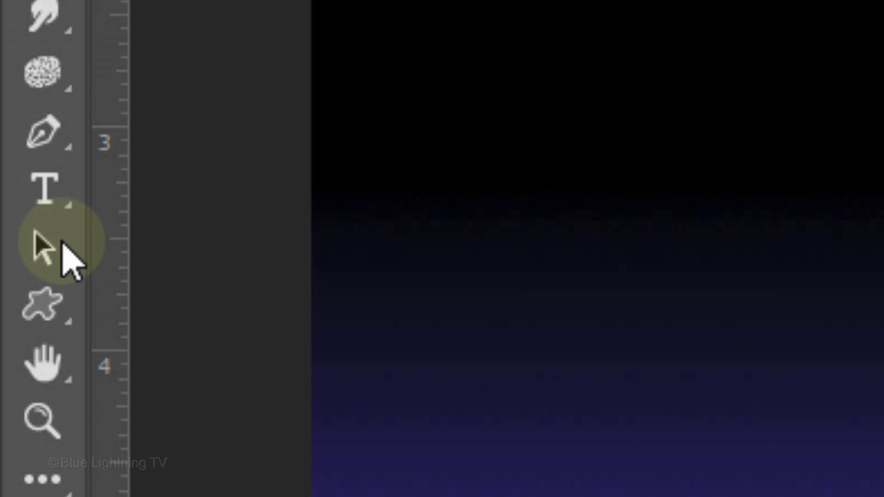
Step: Switch to the Horizontal Type Tool and set the font to Frankfurter Medium
right_click(53, 196)
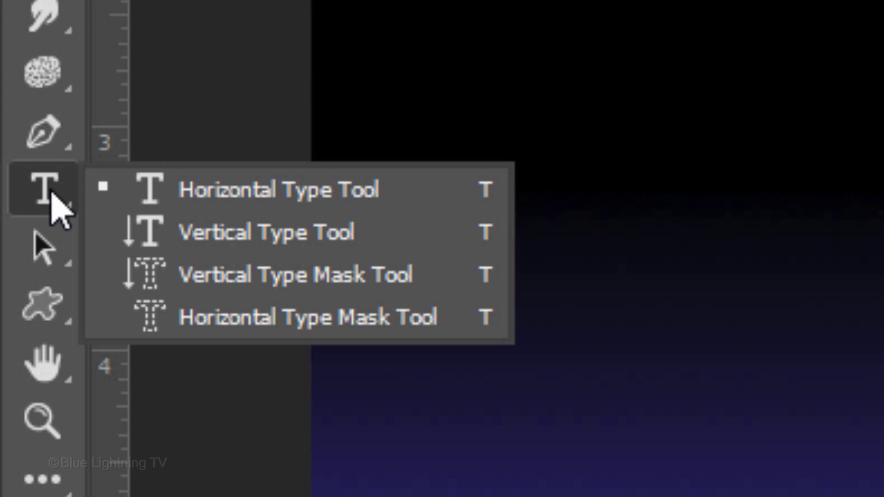
left_click(253, 197)
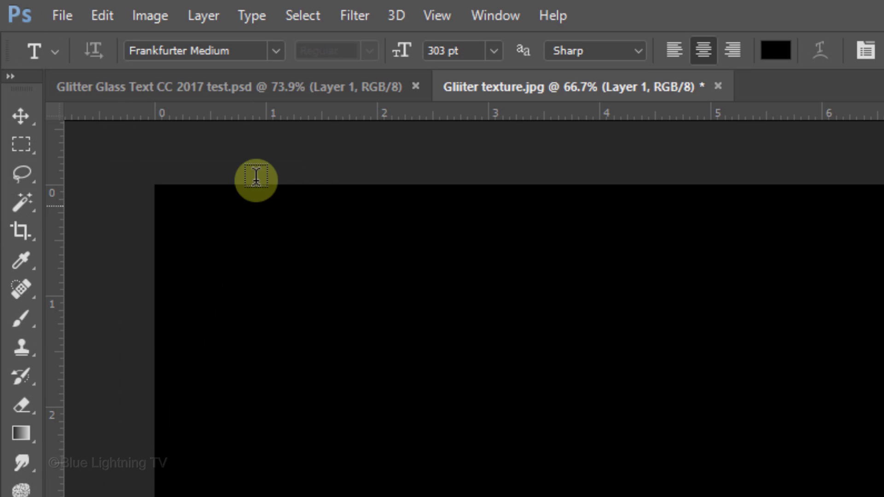
left_click(230, 51)
type("frankf")
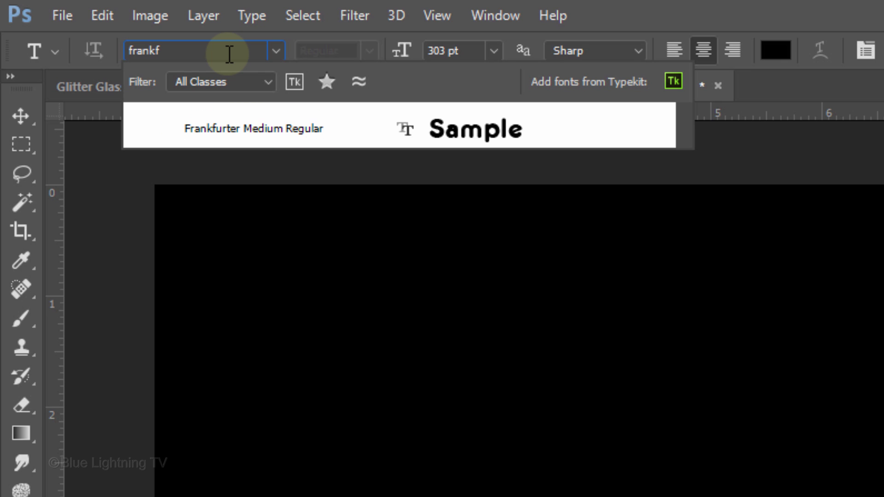
left_click(233, 119)
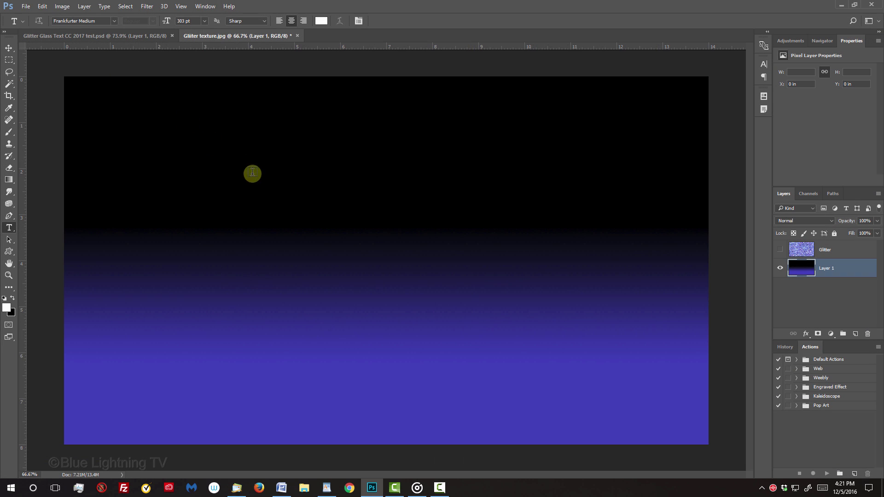
left_click(388, 266)
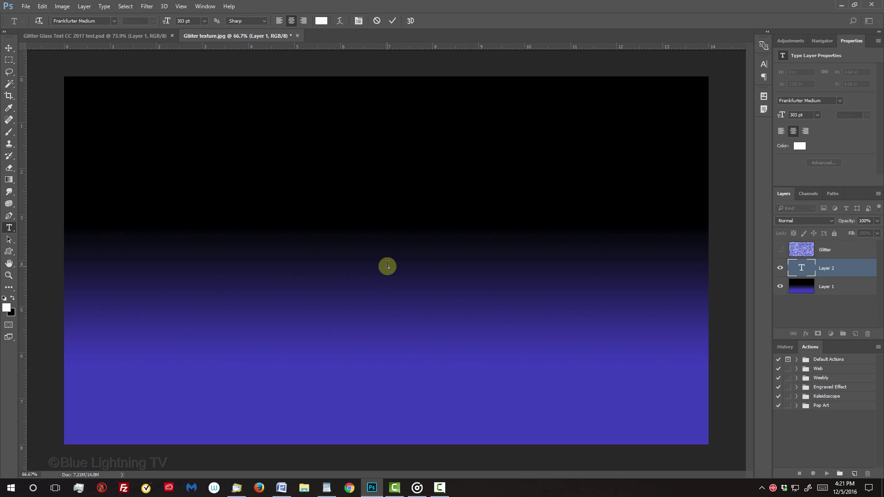
type("PARTY")
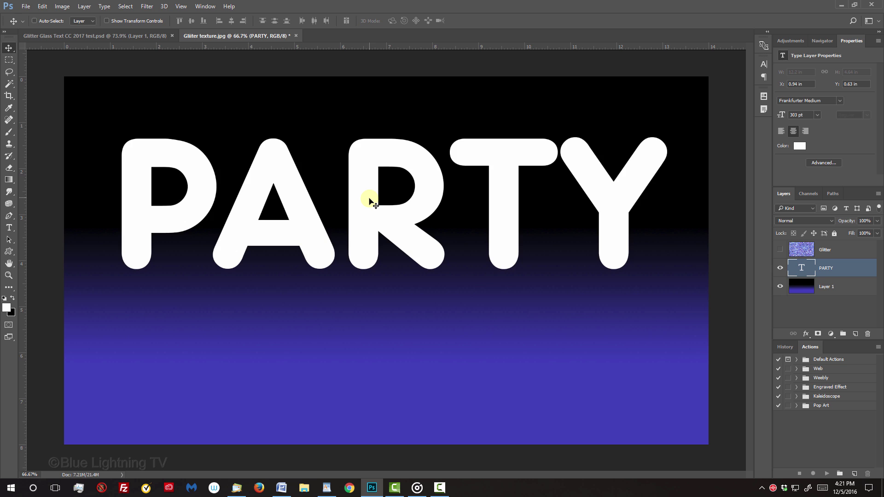
mouse_move(369, 195)
left_mouse_down()
mouse_move(377, 197)
mouse_move(370, 205)
left_mouse_up()
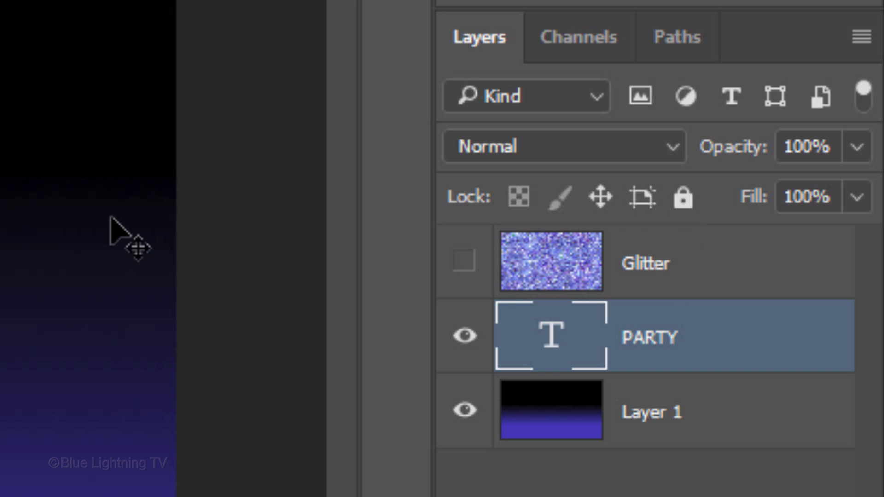
Step: Show the Glitter layer and clip it into the PARTY text
left_click(464, 262)
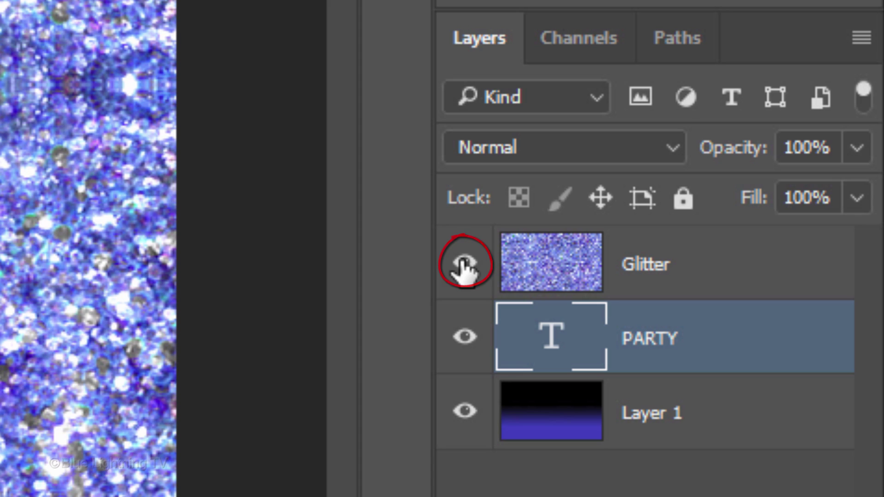
left_click(523, 263)
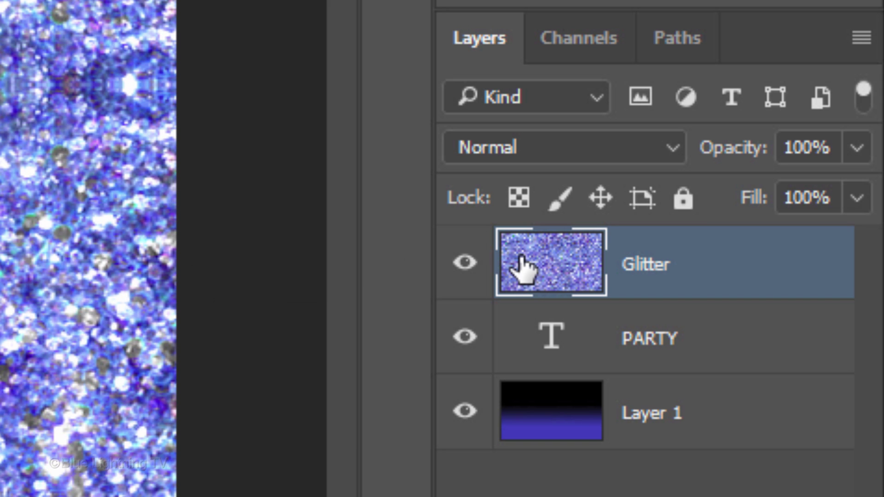
key("ctrl+alt+g")
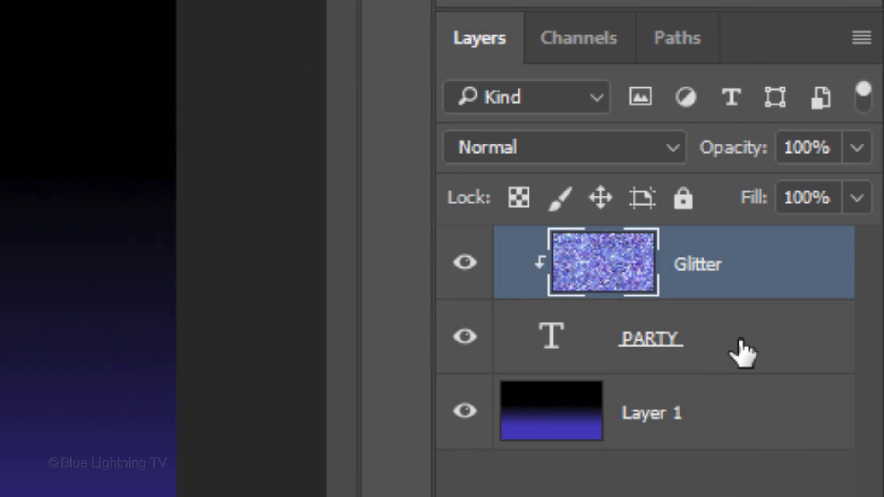
Step: Convert the PARTY text layer to a smart object
left_click(850, 268)
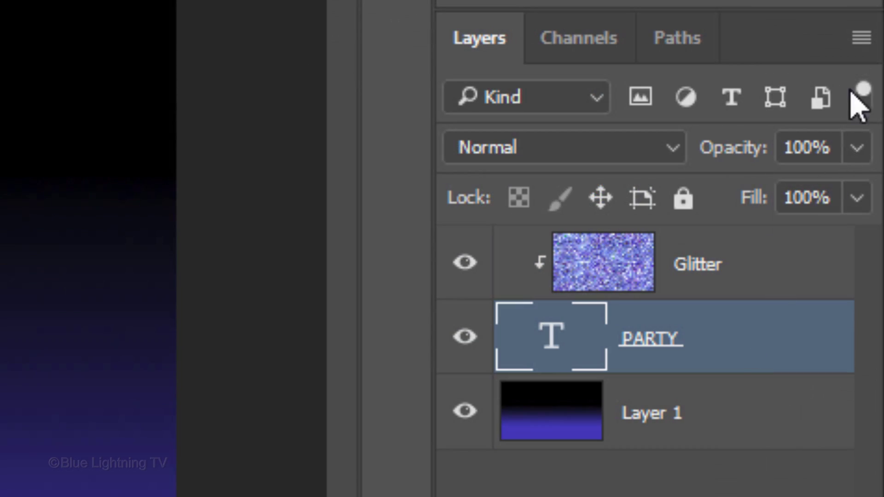
left_click(858, 41)
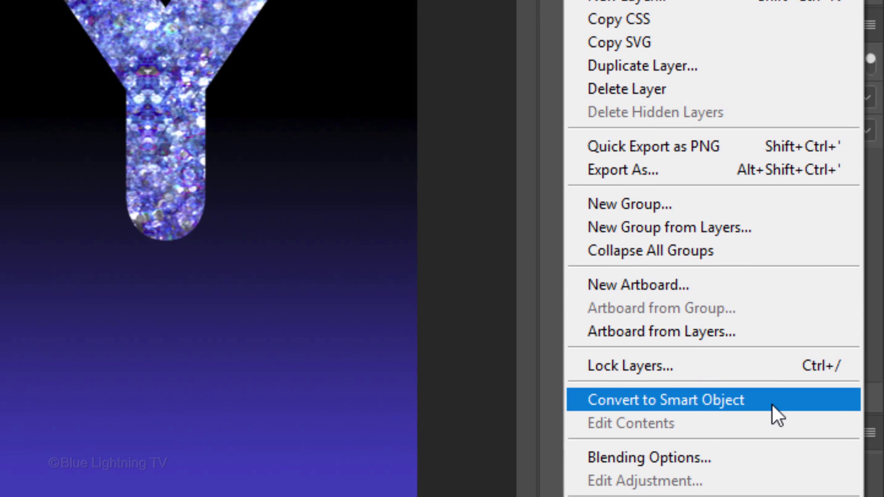
left_click(772, 405)
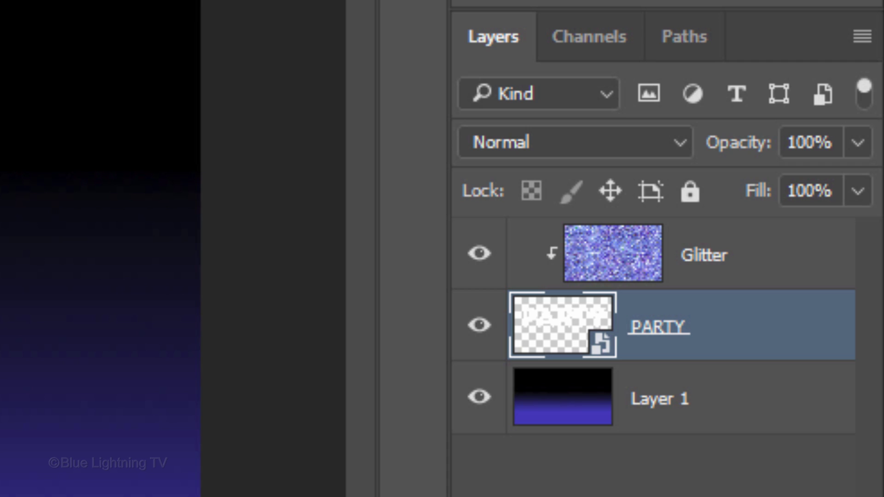
Step: Add an Outer Bevel (size 20, angle 16, altitude 48) with the Ring gloss contour to PARTY
double_click(811, 335)
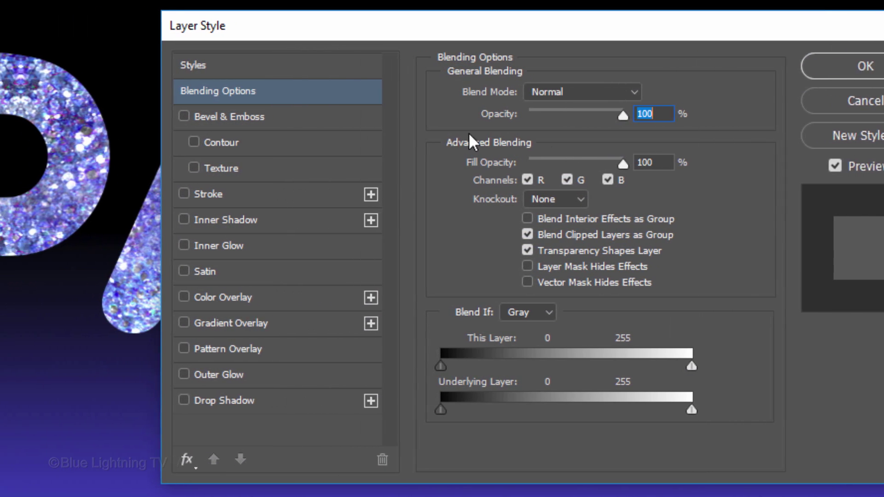
left_click(448, 120)
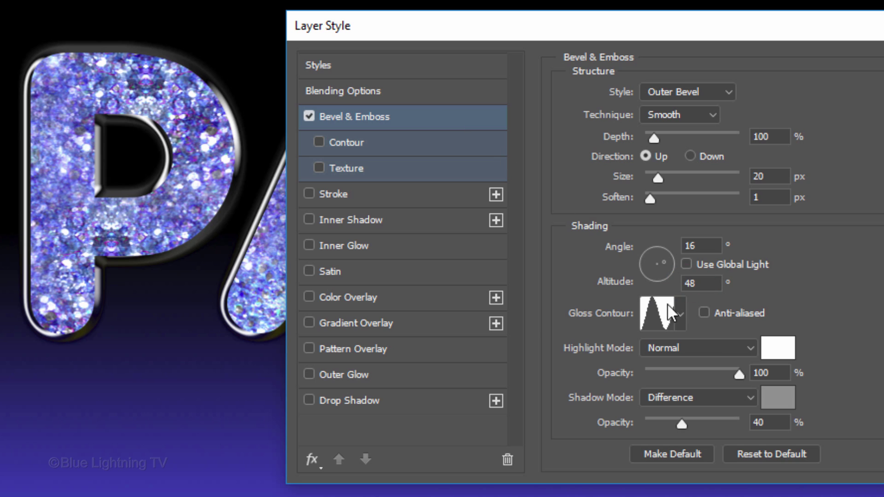
left_click(680, 315)
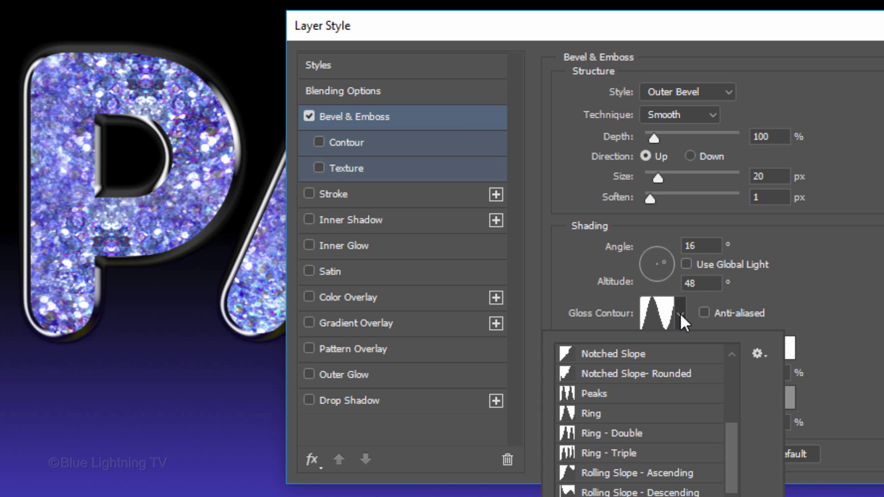
left_click(760, 354)
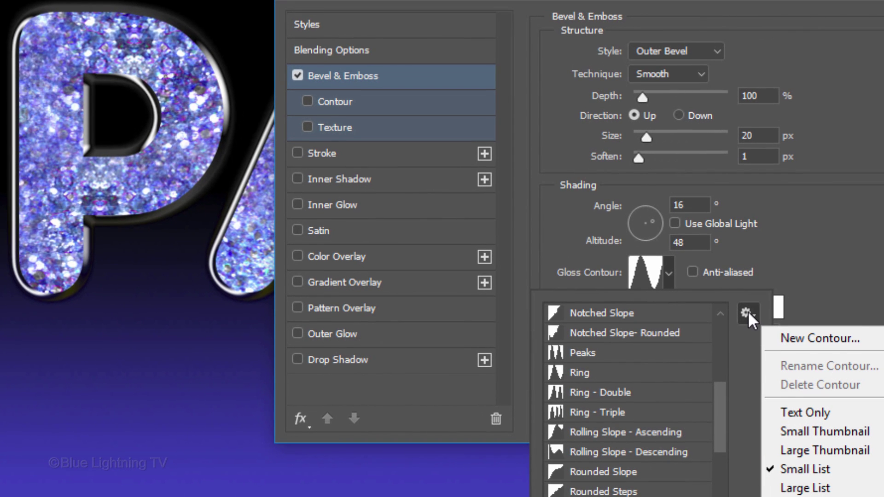
left_click(748, 310)
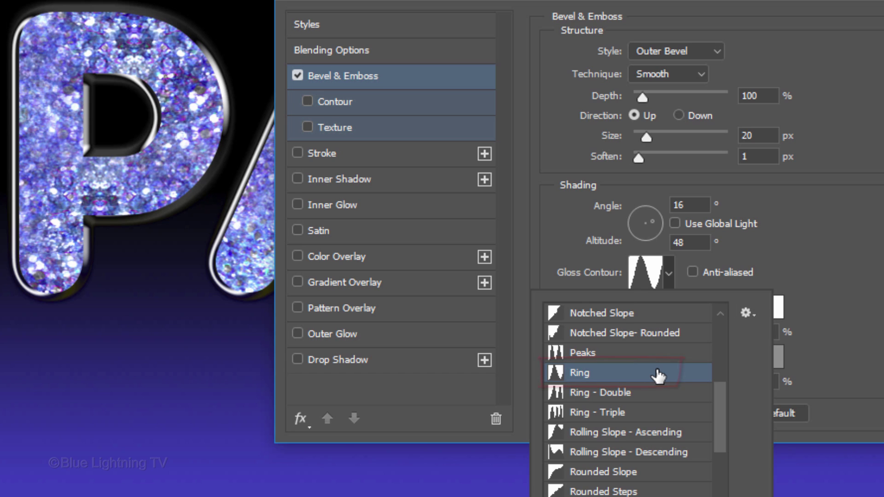
left_click(855, 286)
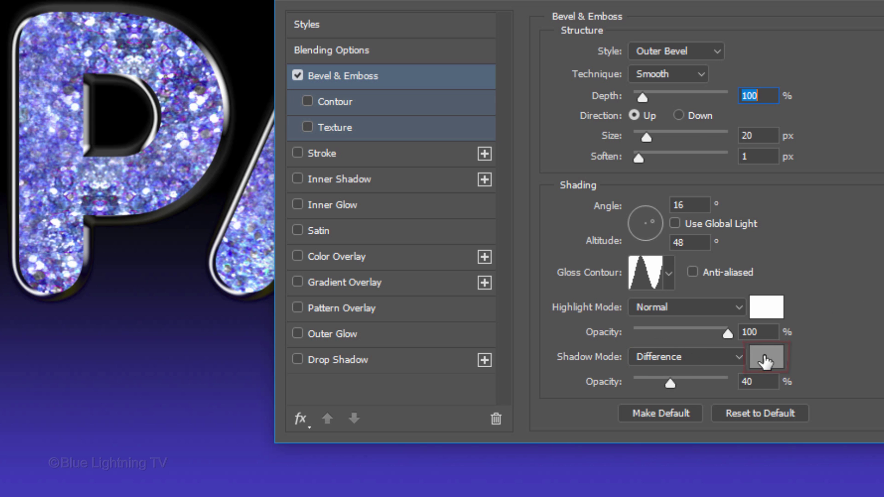
Step: Change the bevel shadow colour to grey #919191
left_click(765, 357)
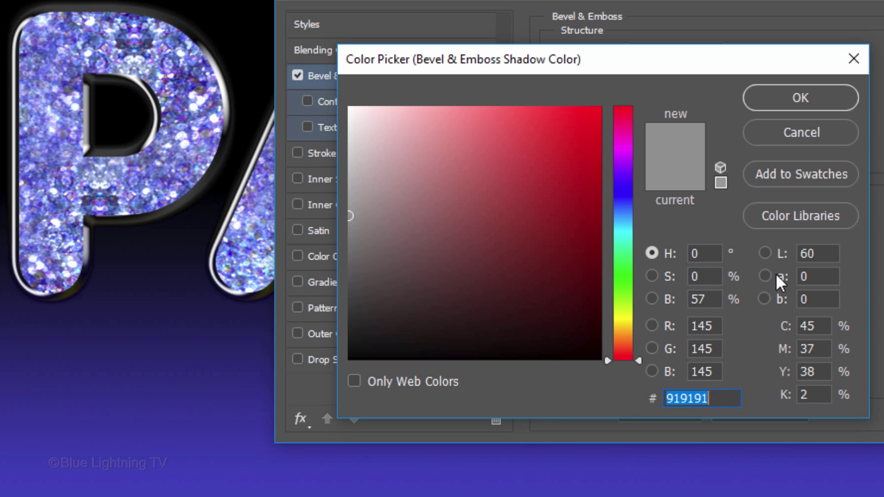
left_click(800, 91)
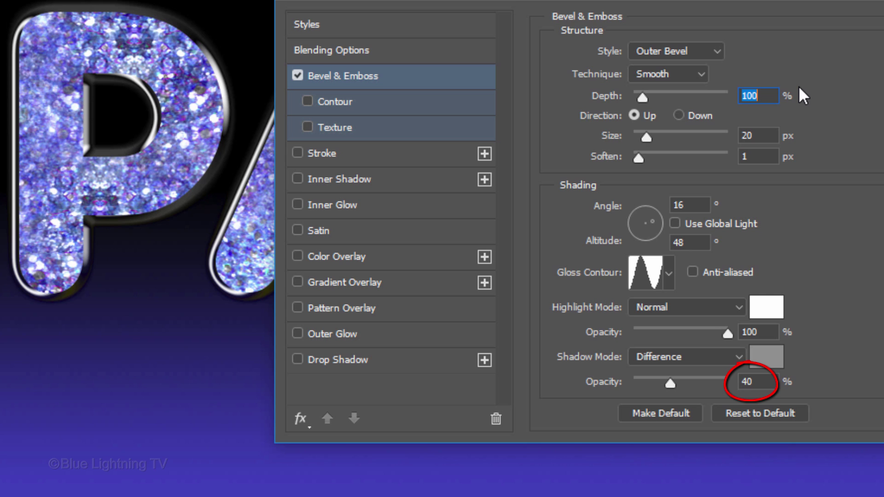
Step: Enable the bevel Contour with the Cone - Inverted preset and apply the style
left_click(389, 107)
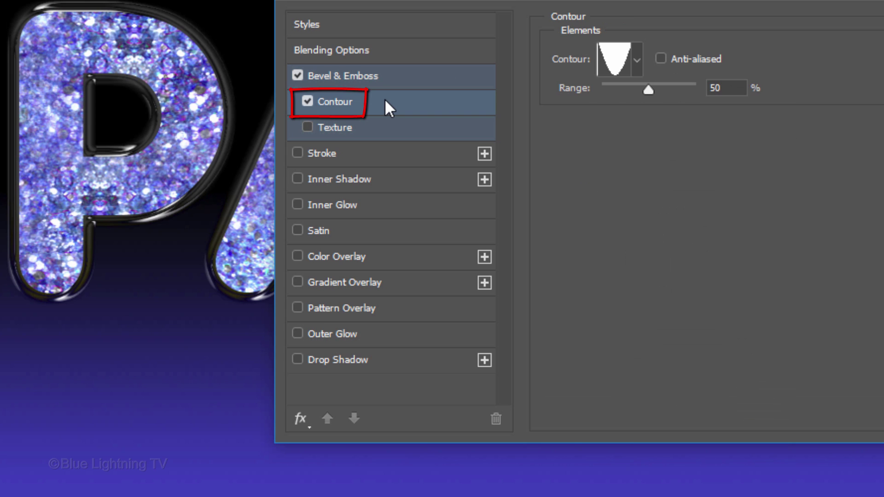
left_click(637, 60)
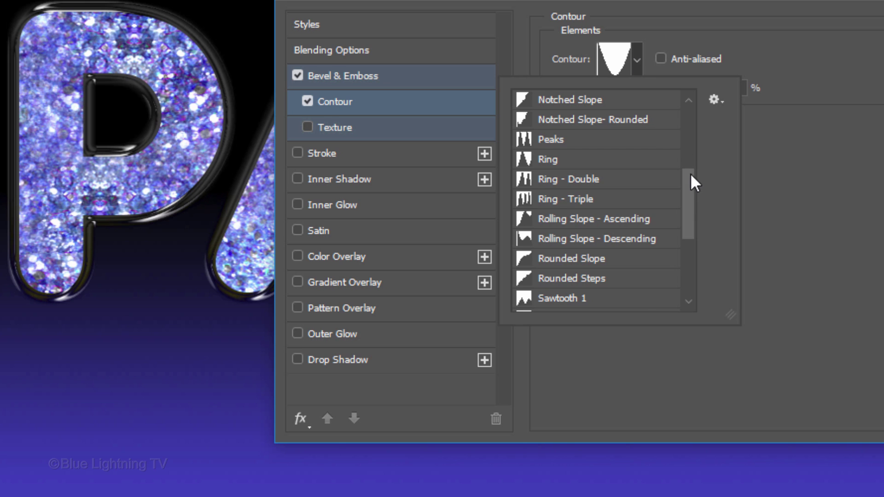
left_click_drag(690, 175, 679, 92)
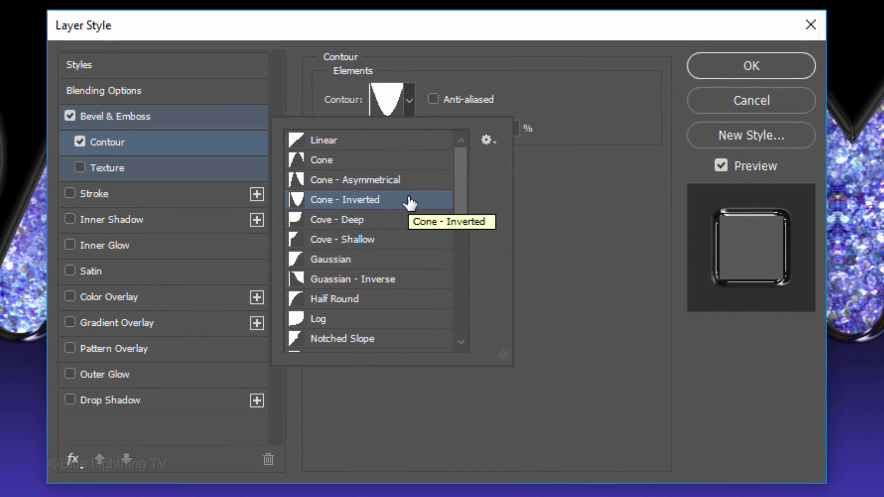
left_click(409, 201)
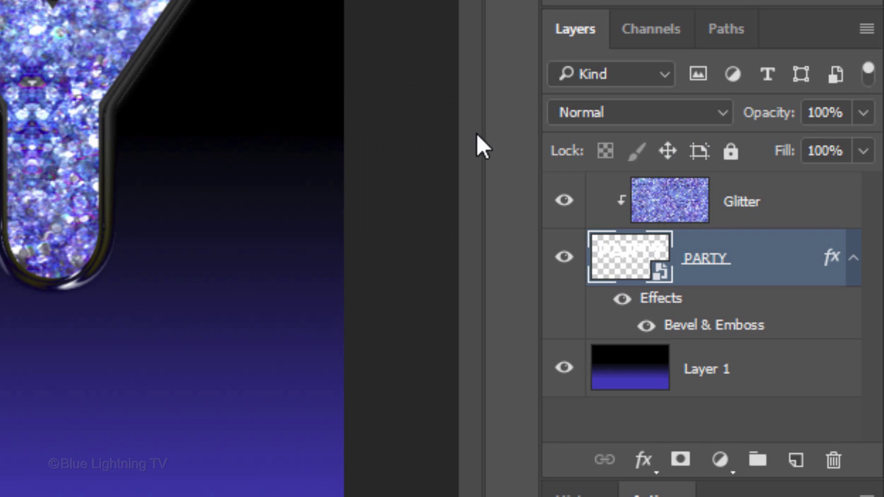
Step: Duplicate PARTY and Glitter together into PARTY copy and Glitter copy, then select PARTY copy
left_click(676, 200, "shift")
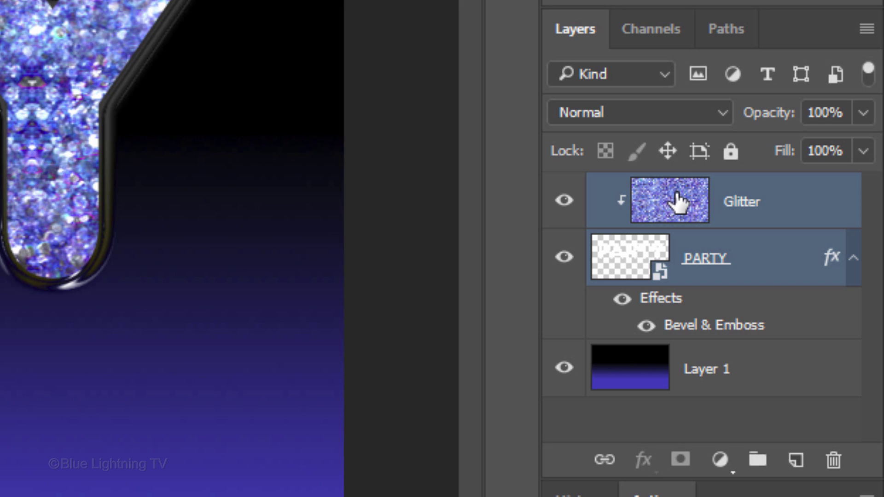
key("ctrl+j")
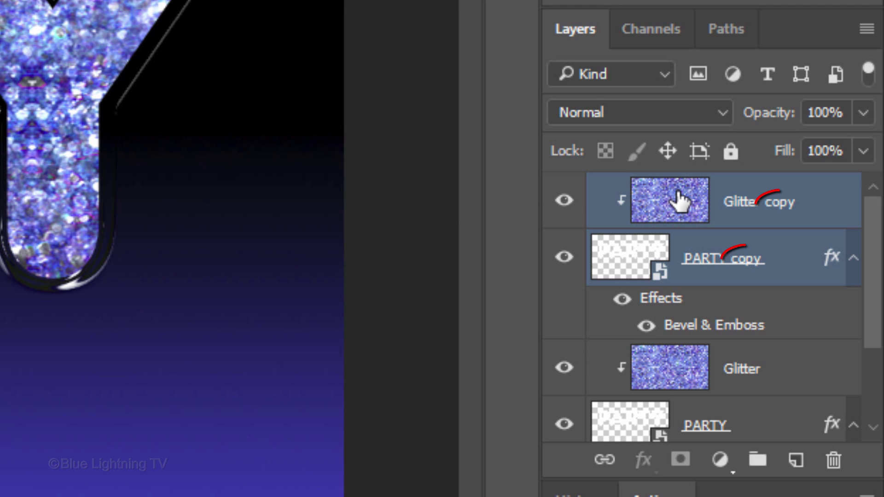
left_click(685, 242)
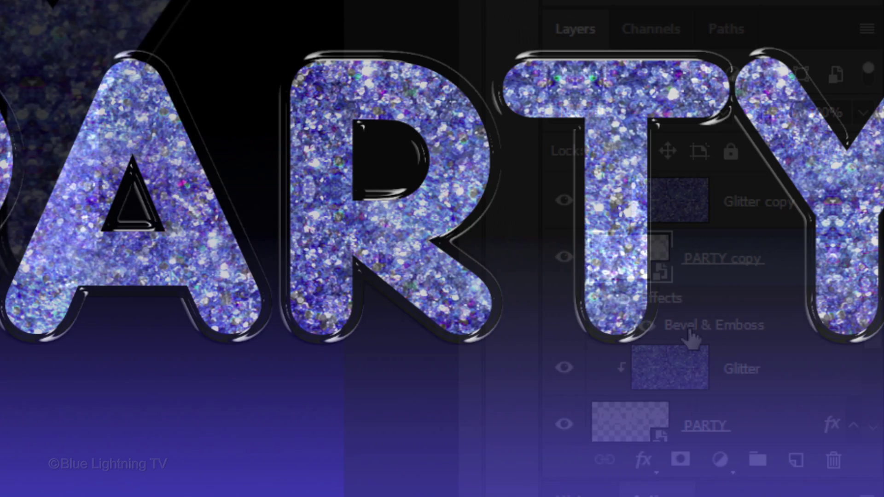
Step: Change PARTY copy's bevel to Inner Bevel with angle -144, altitude 51, shadow opacity 30%
double_click(690, 330)
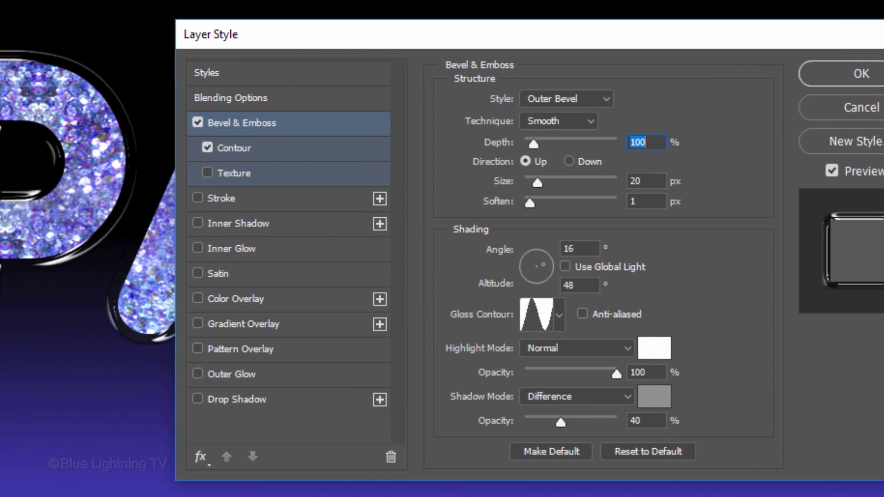
left_click(711, 100)
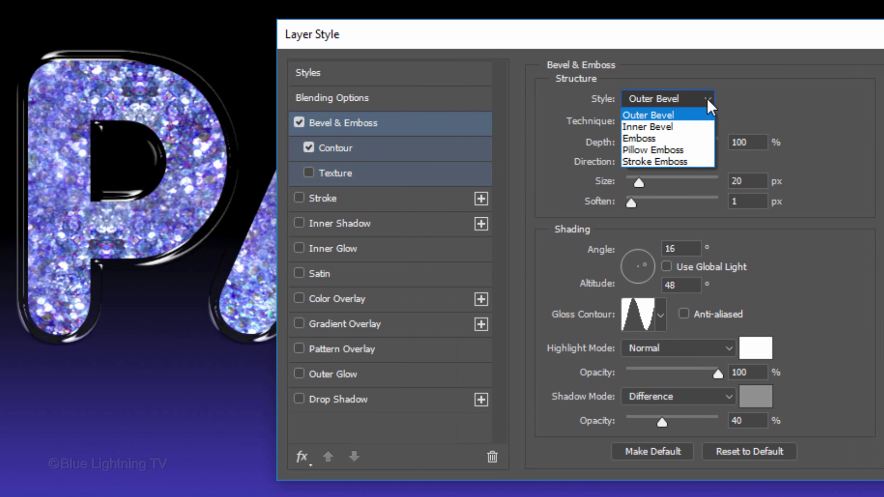
left_click(703, 134)
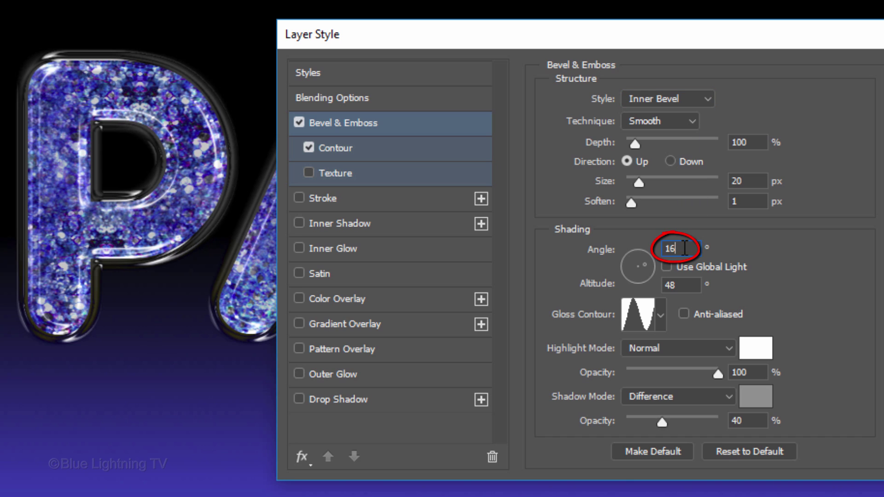
double_click(679, 249)
type("-144")
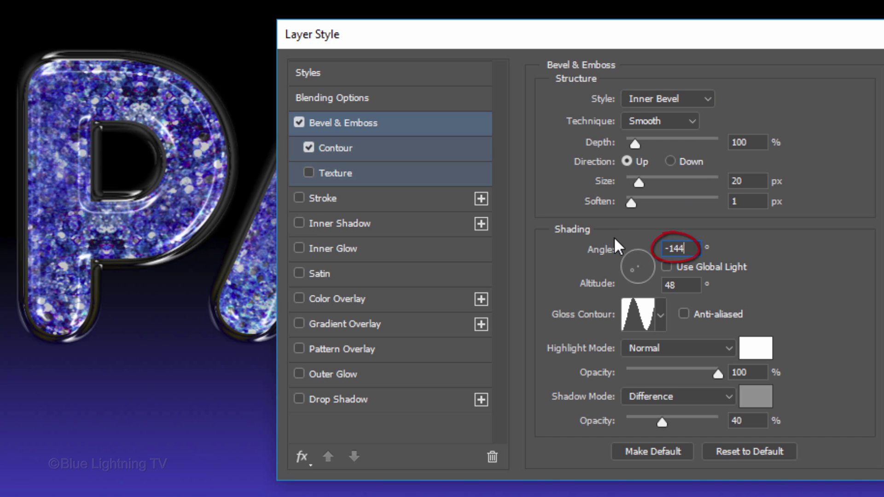
key("Tab")
type("51")
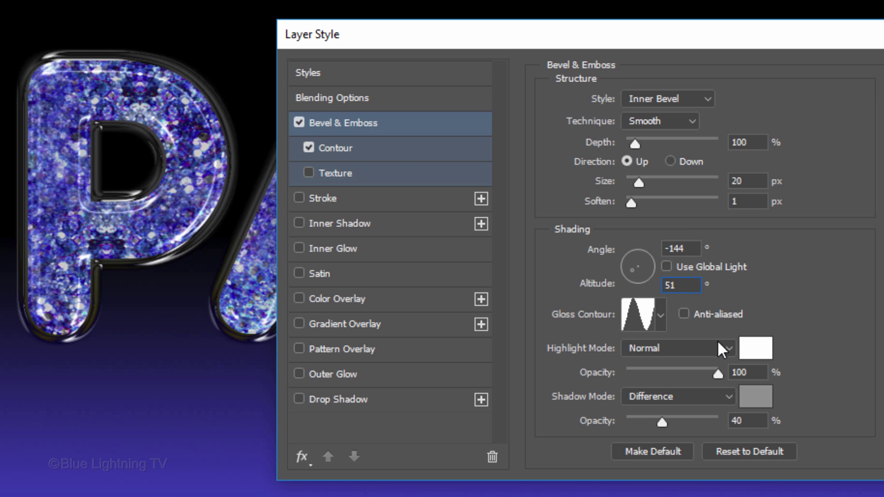
left_click(752, 420)
double_click(752, 421)
type("30")
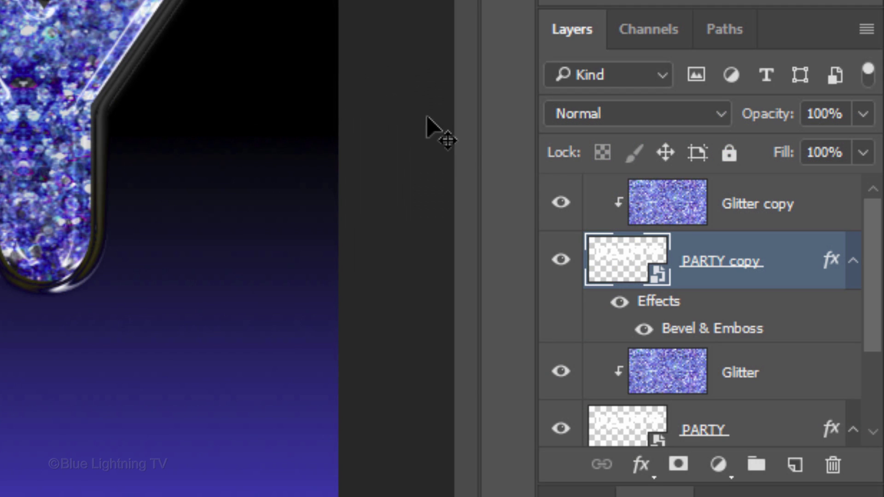
Step: Duplicate PARTY copy with Glitter copy into PARTY copy 2 and Glitter copy 2
left_click(668, 205, "shift")
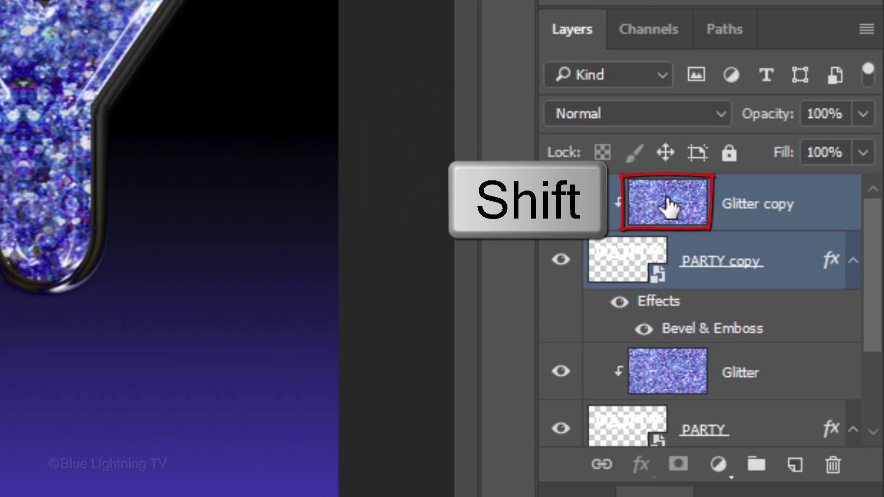
key("ctrl+j")
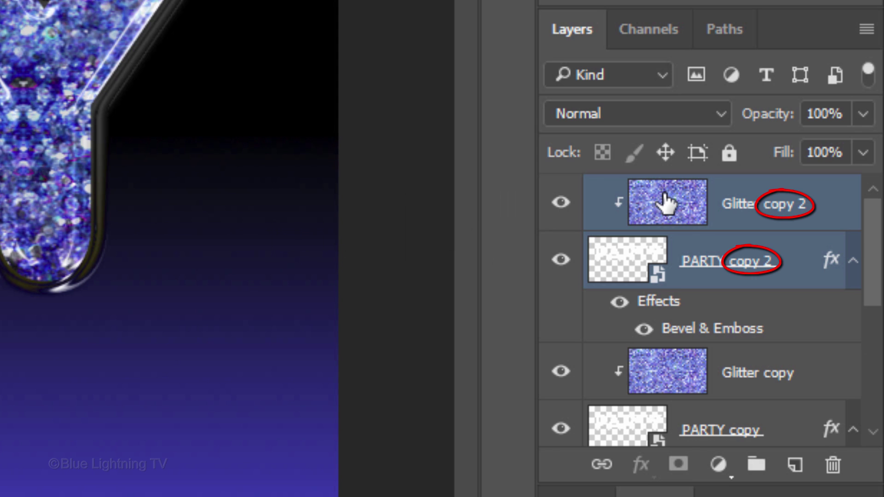
left_click(697, 331)
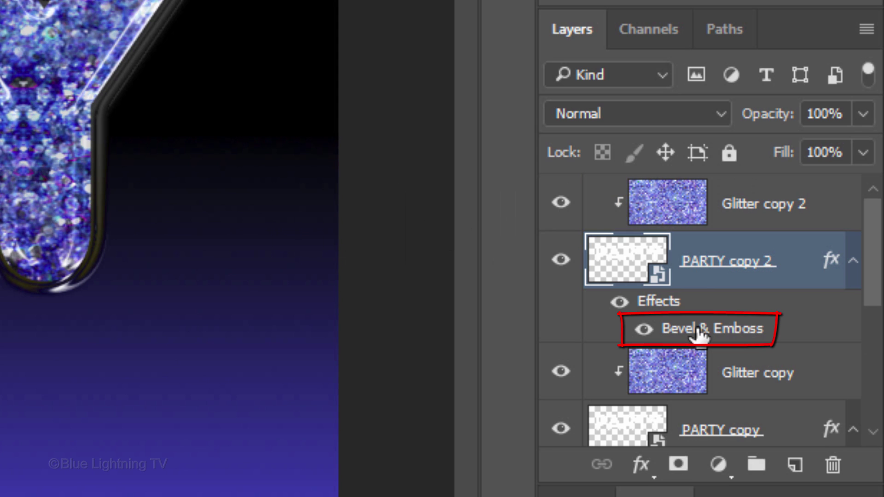
Step: Set the bevel Depth 550, Size 27, Soften 12, Angle 120° and Altitude 40
double_click(697, 331)
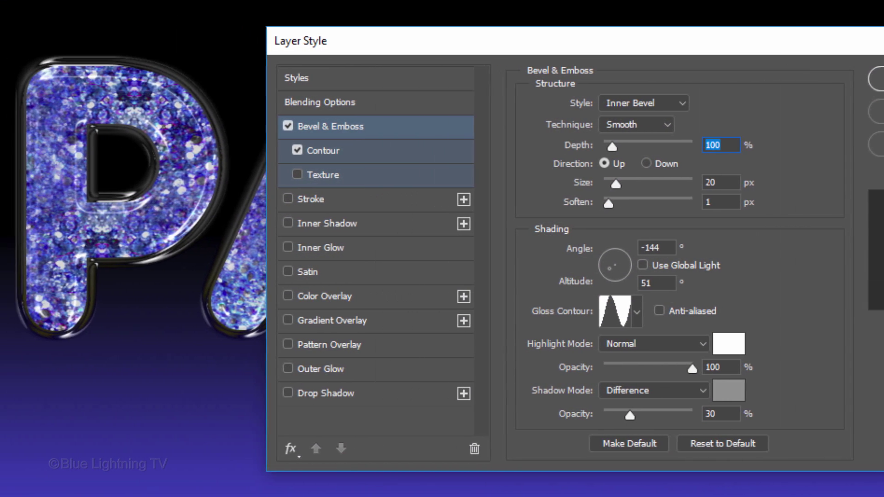
type("550")
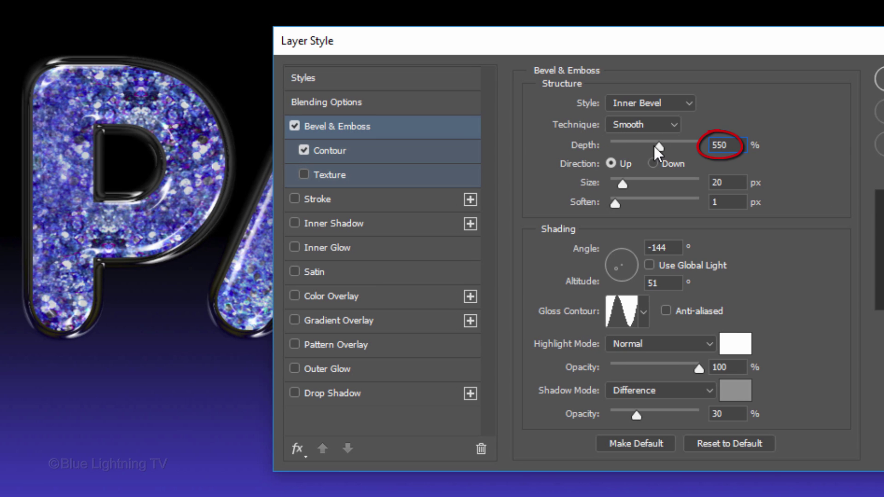
key("Tab")
type("27")
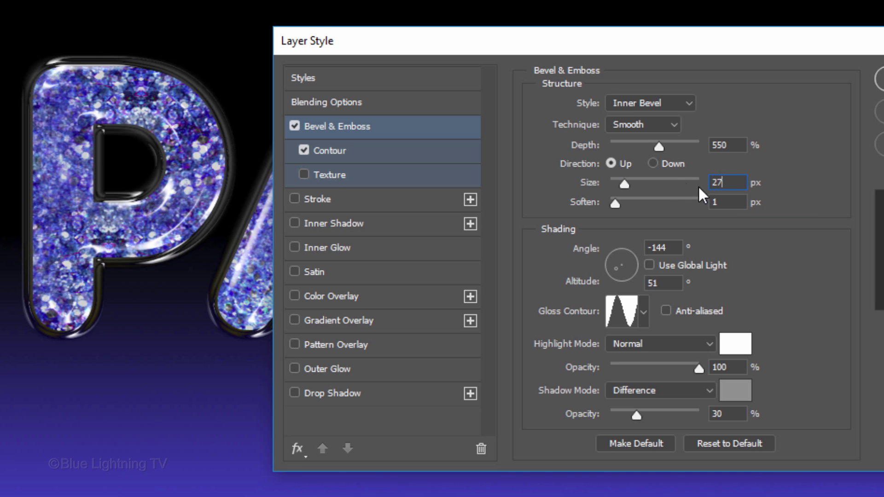
key("Tab")
type("12")
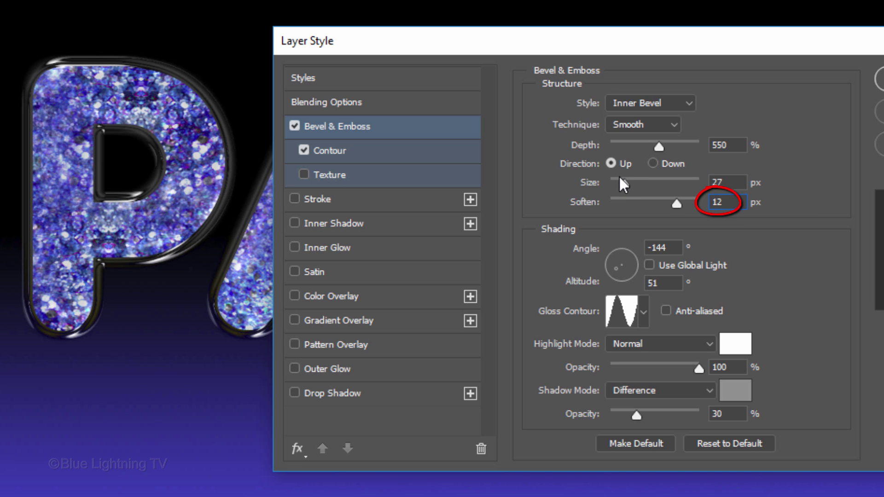
key("Tab")
type("120")
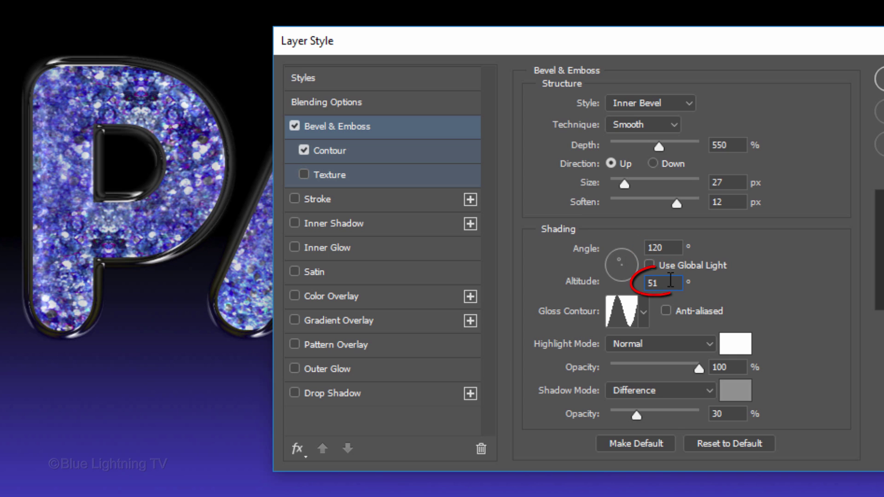
type("40")
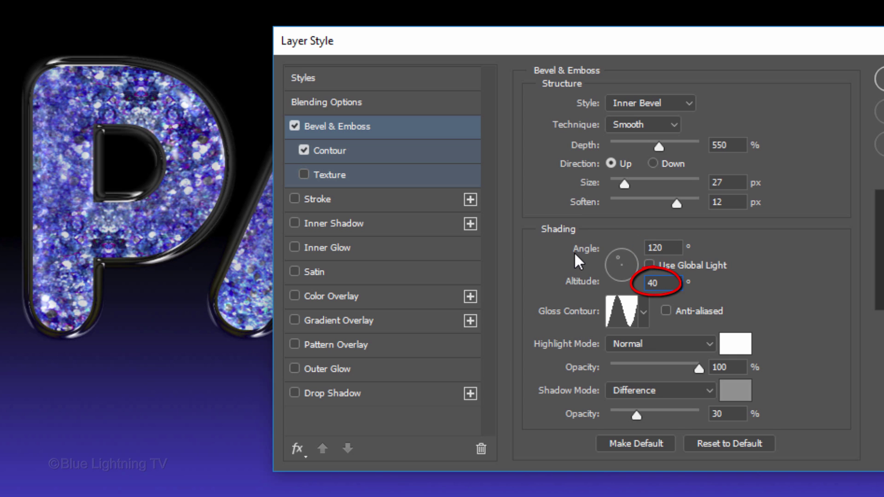
Step: Choose the Linear gloss contour and Vivid Light highlights at 75% opacity
left_click(640, 310)
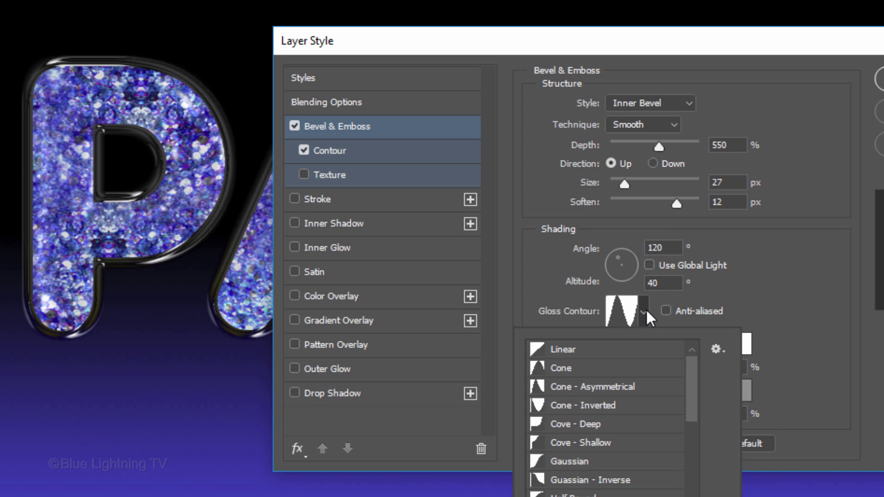
left_click(642, 353)
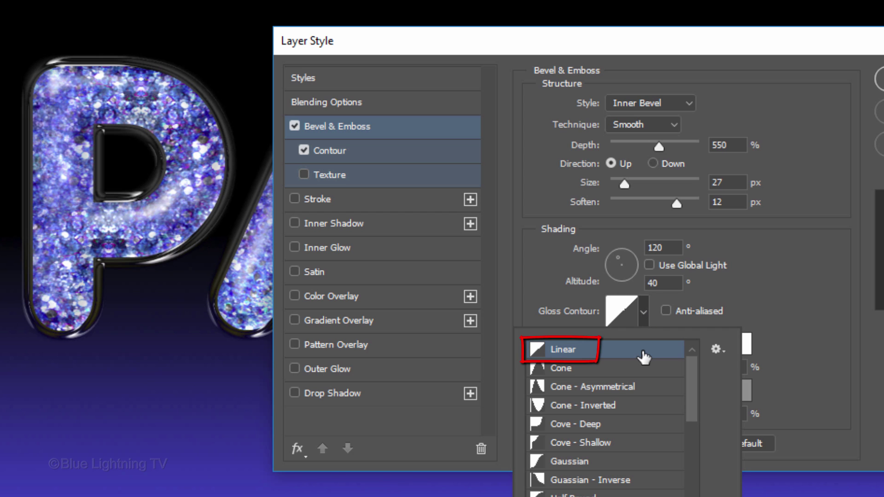
left_click(764, 338)
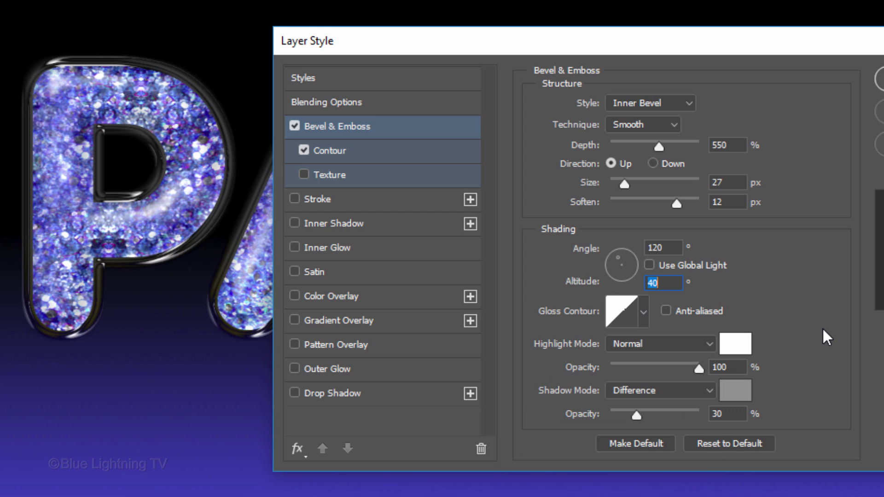
left_click(671, 343)
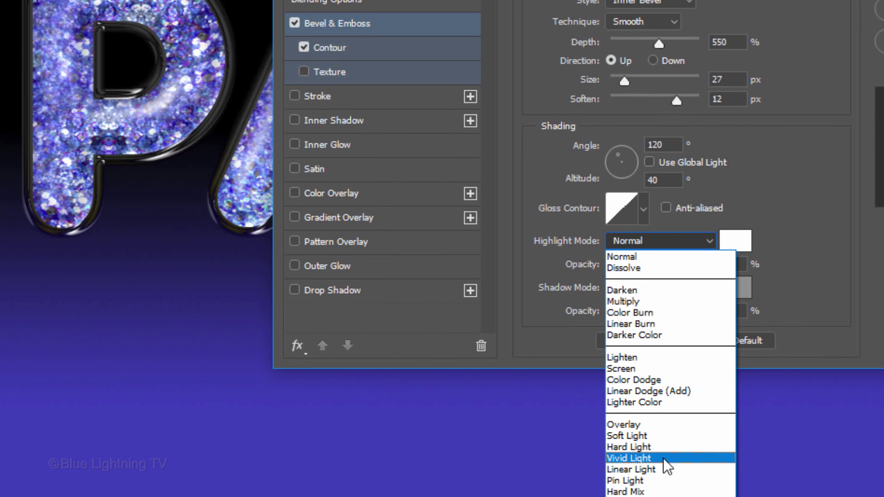
left_click(663, 457)
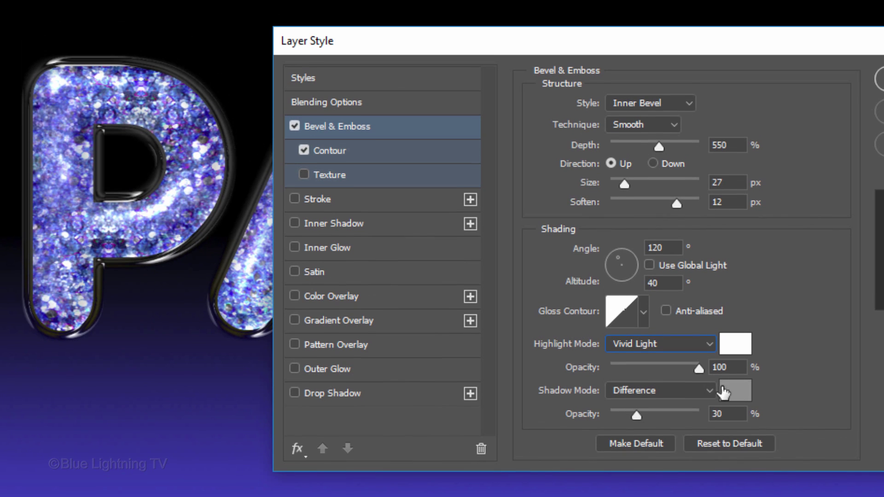
double_click(719, 367)
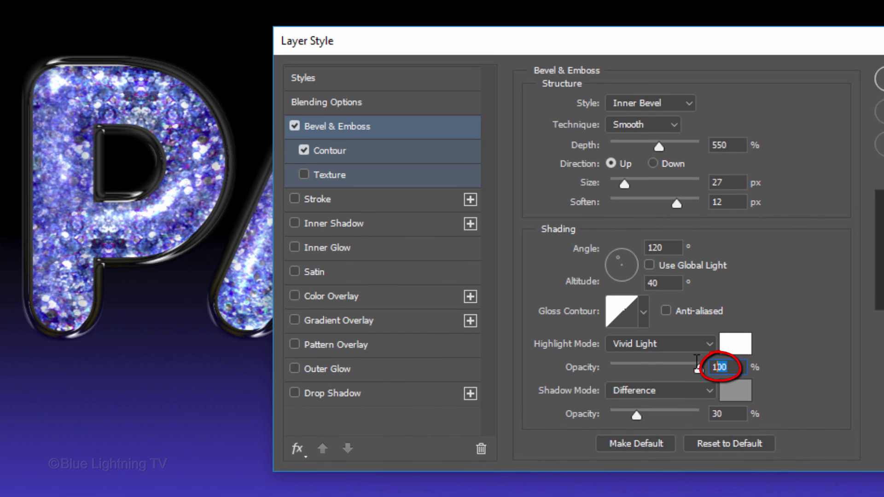
type("75")
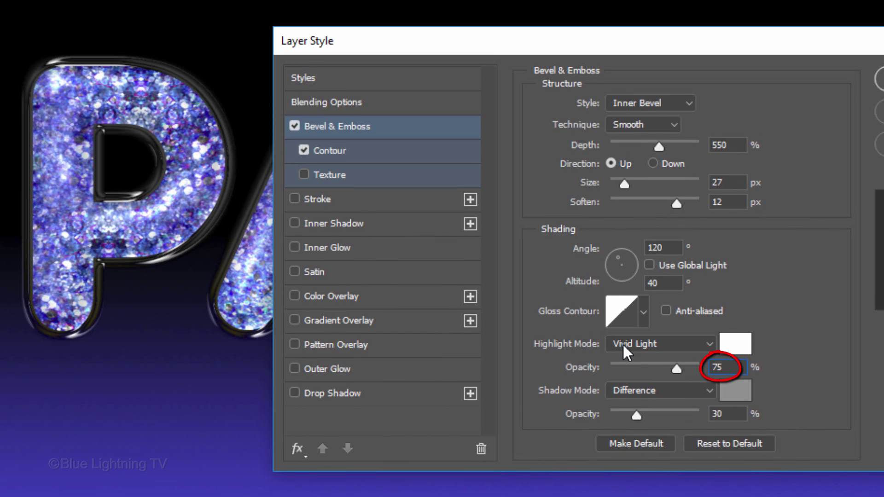
Step: Make the shadow Multiply with dark grey (brightness 35) at 75% opacity
left_click(667, 390)
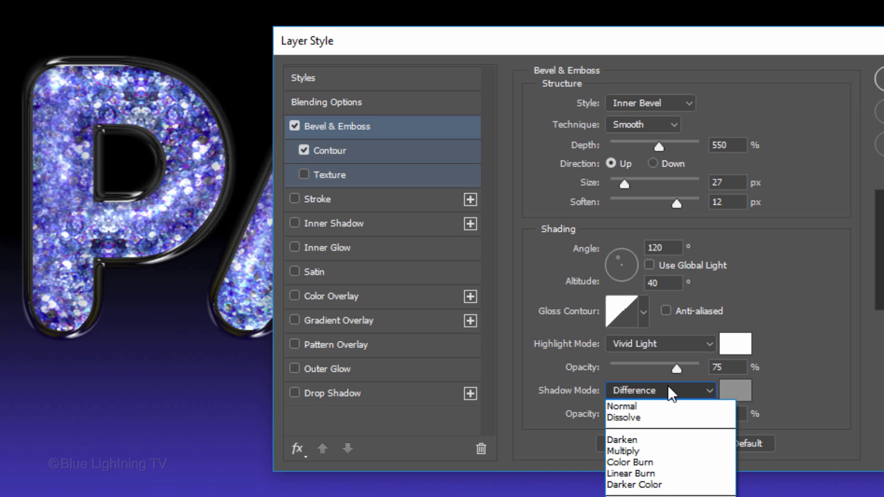
left_click(658, 450)
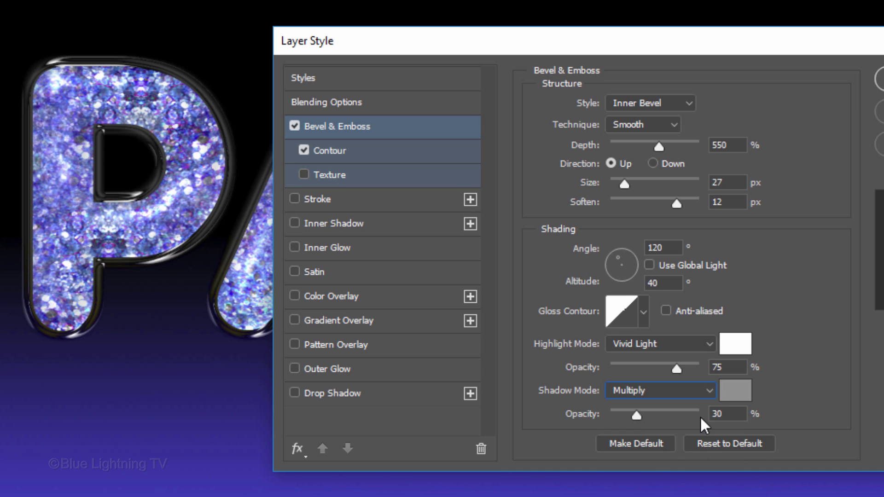
left_click(736, 392)
double_click(675, 336)
type("35")
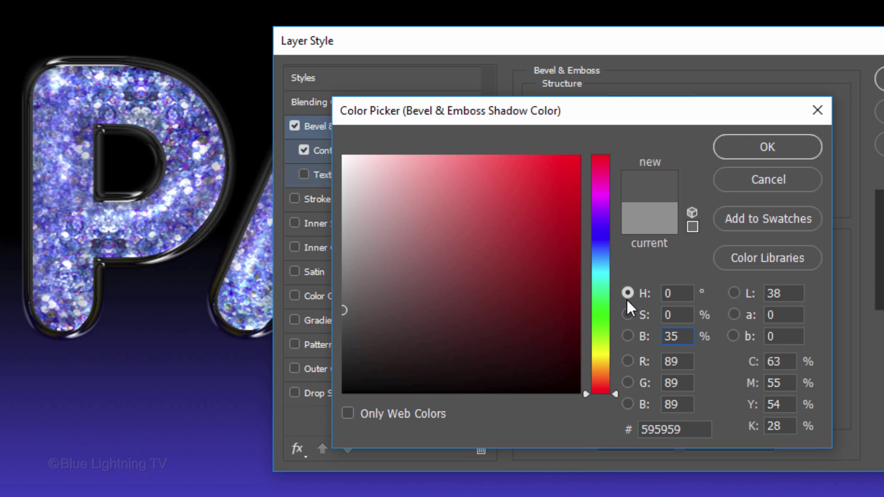
left_click(754, 147)
left_click(735, 413)
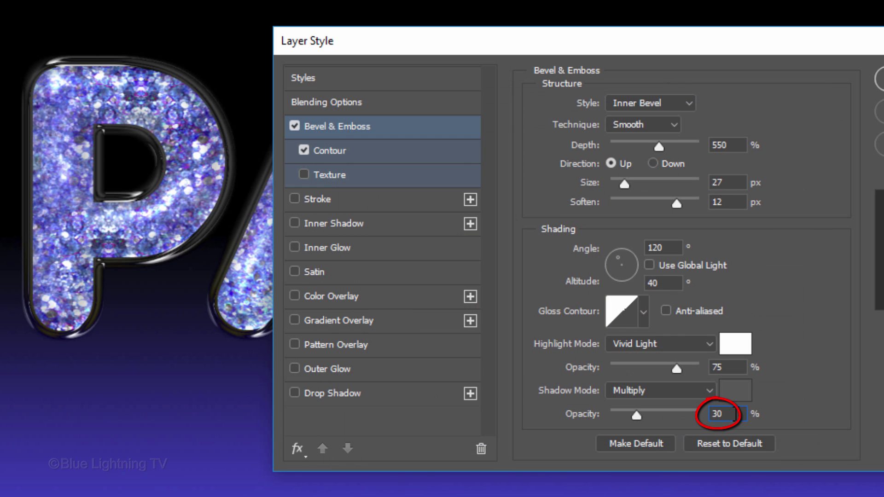
double_click(736, 414)
type("75")
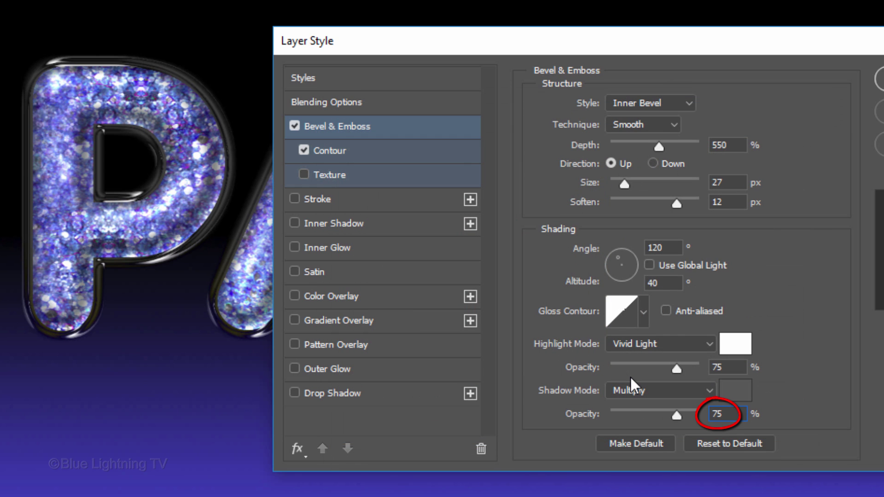
Step: Enable Inner Glow on PARTY copy 2 in the Layer Style dialog
left_click(389, 250)
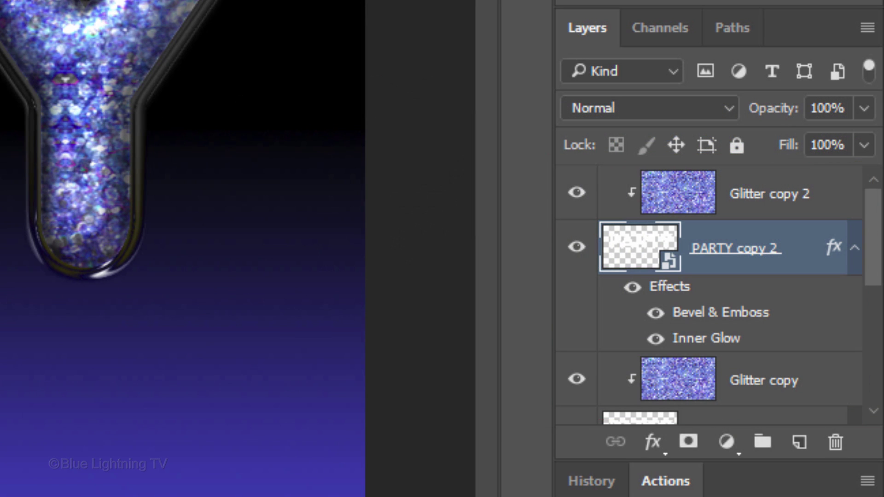
Step: Select Glitter copy 2 down to PARTY and convert them into one smart object
left_click(827, 192)
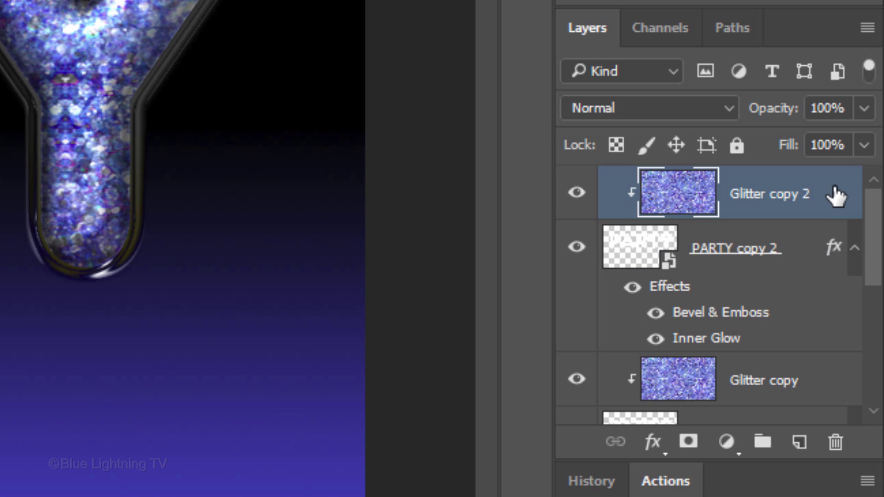
left_click_drag(875, 225, 863, 350)
left_click(762, 298, "shift")
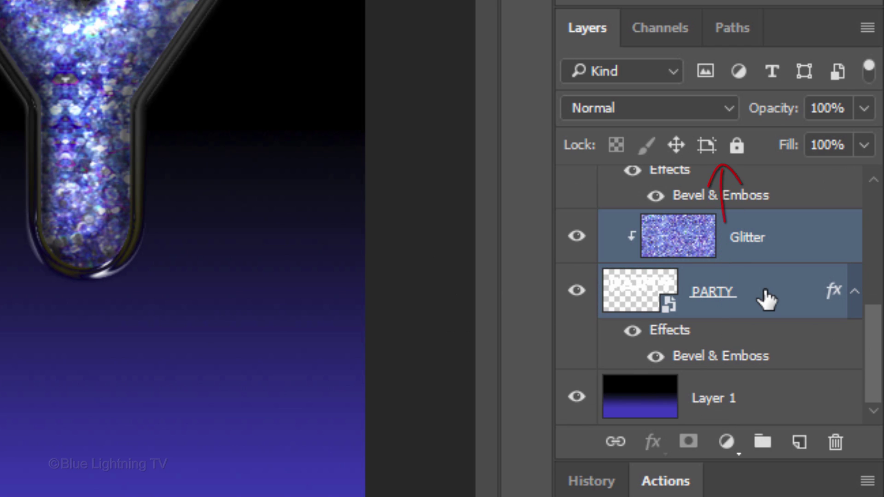
left_click(869, 28)
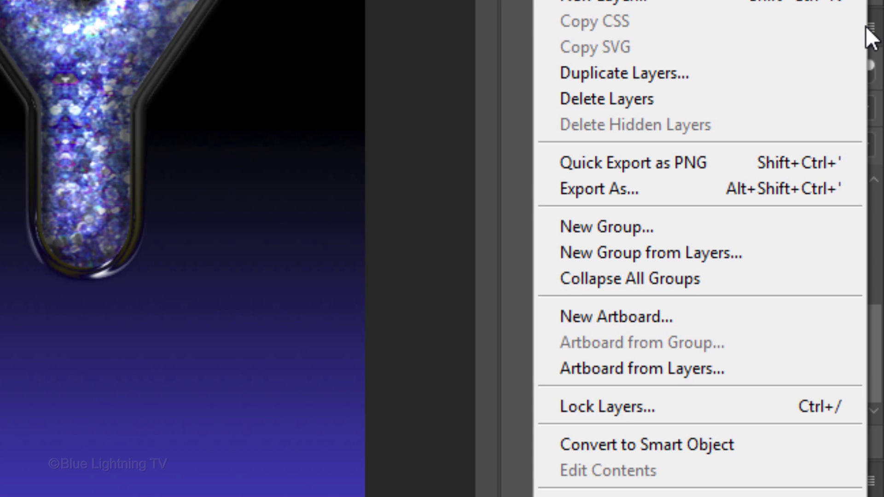
left_click(750, 446)
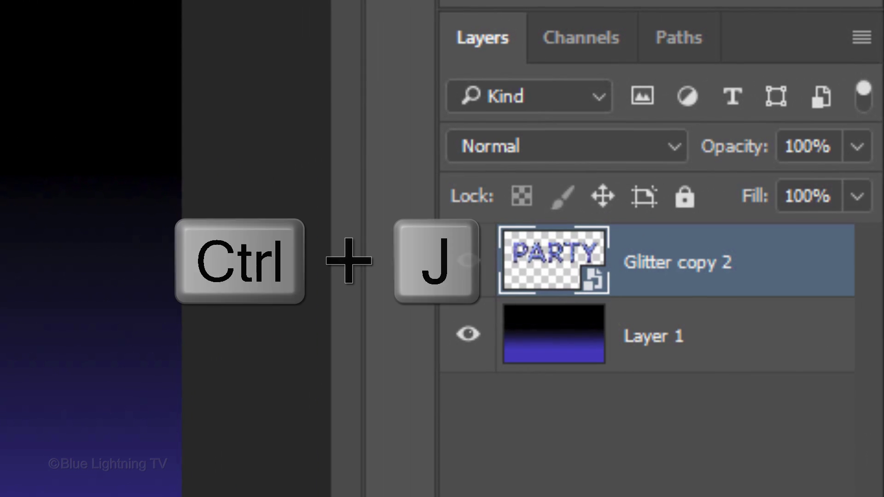
Step: Duplicate the smart object, flip it vertically below the text, and fade it to 30%
key("ctrl+j")
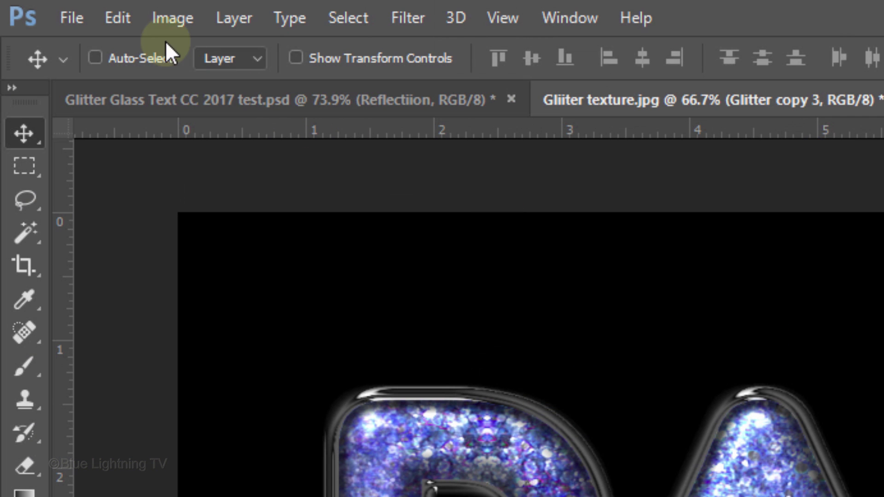
left_click(118, 19)
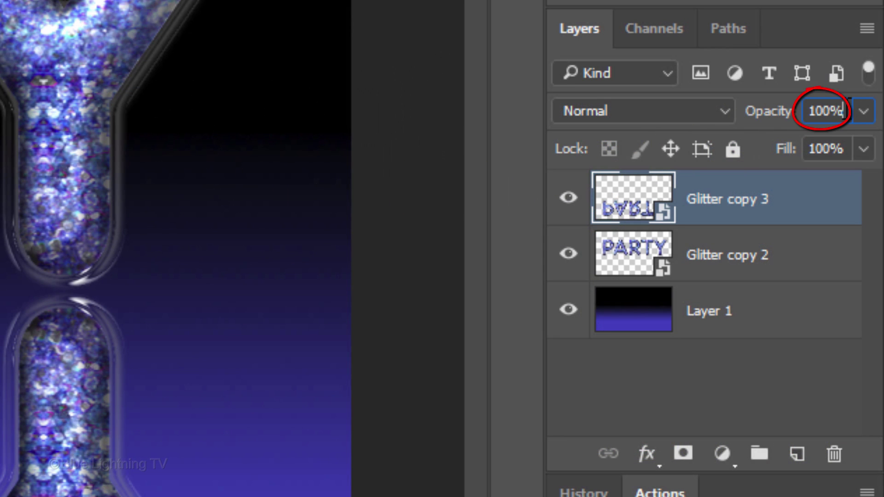
type("30")
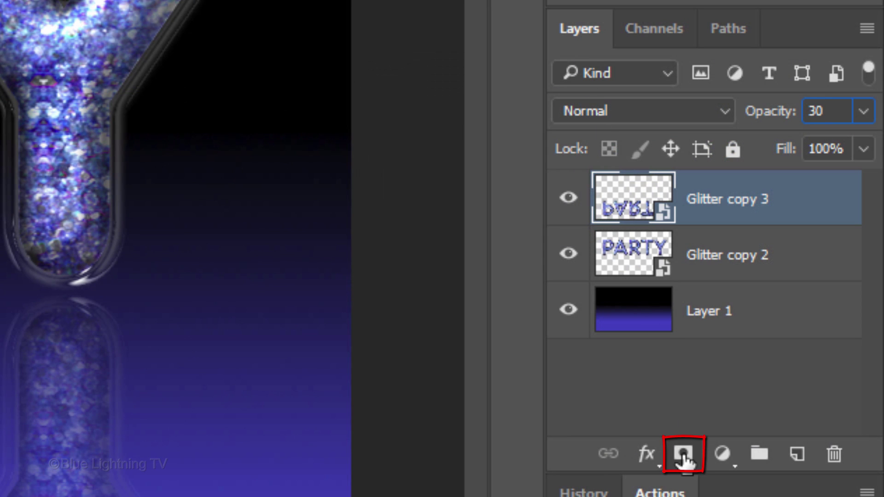
Step: Add a layer mask to the reflection and ready the Black, White gradient
left_click(683, 453)
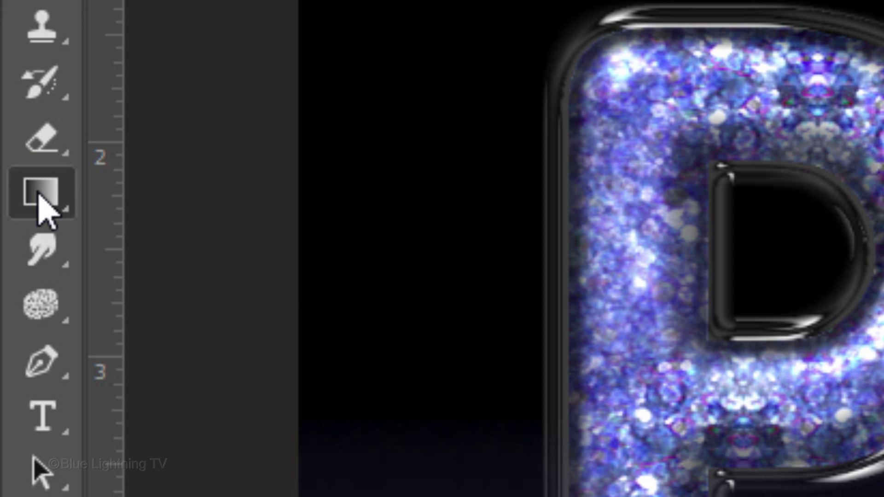
right_click(41, 192)
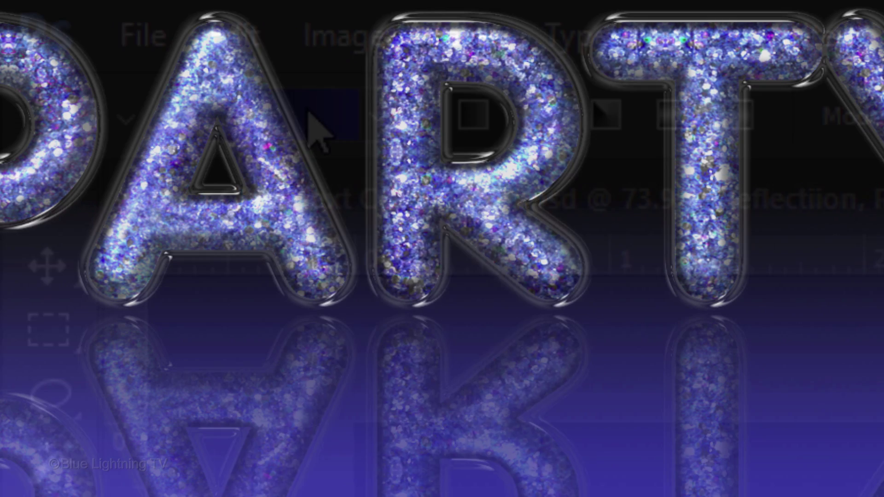
left_click(308, 111)
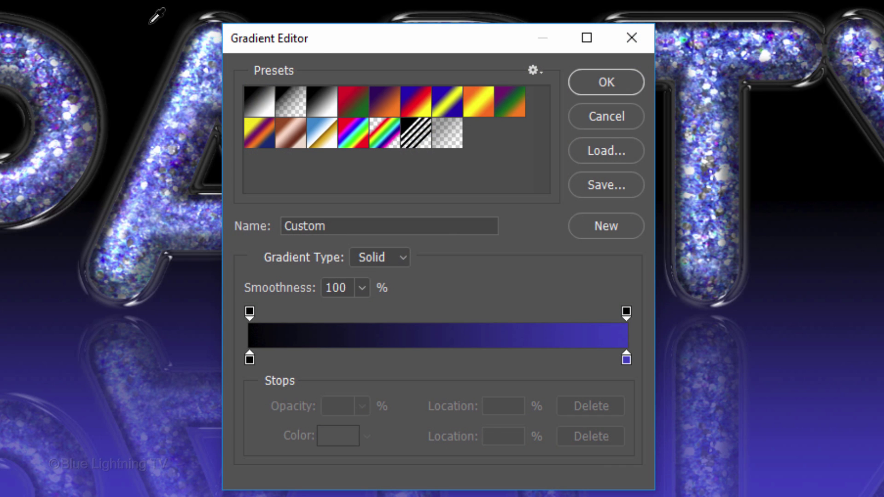
left_click(322, 104)
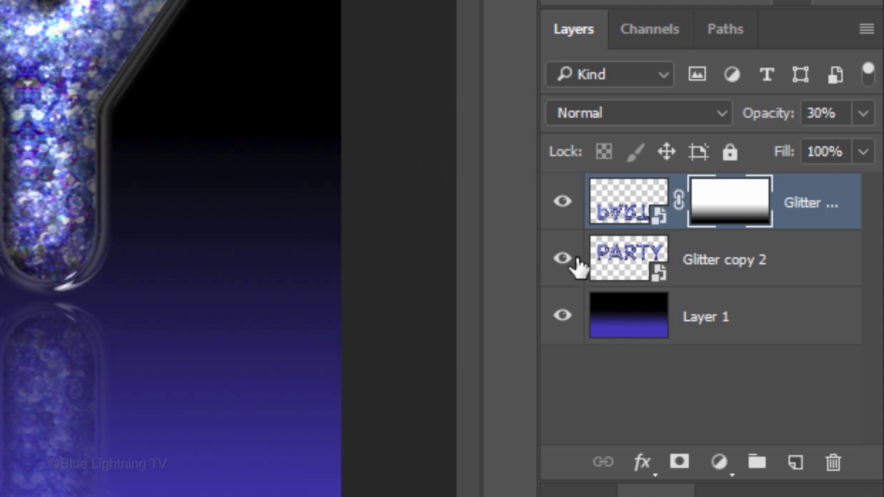
Step: Open Glitter copy 2, then the nested PARTY copy 2 smart object (PARTY.psb)
left_click(578, 261)
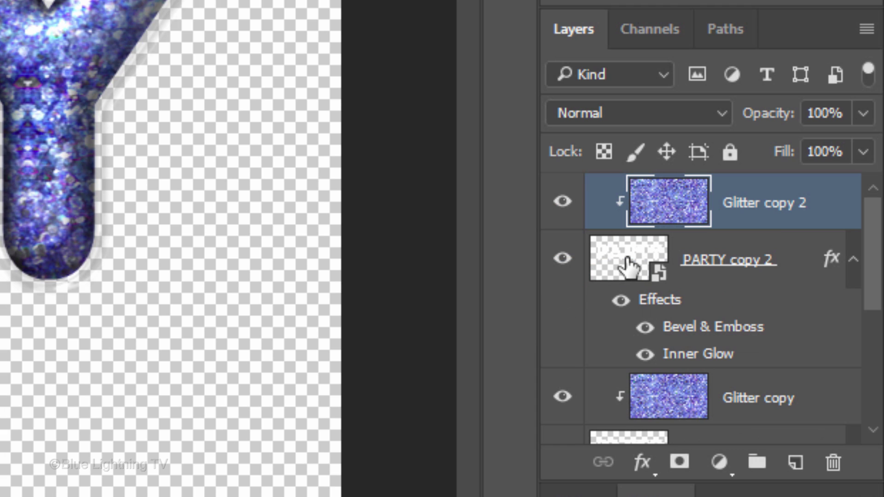
left_click(629, 267)
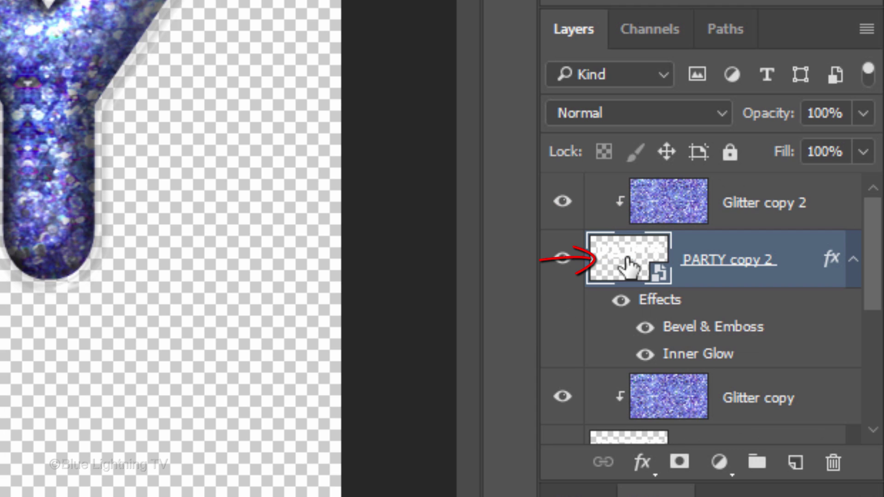
double_click(628, 268)
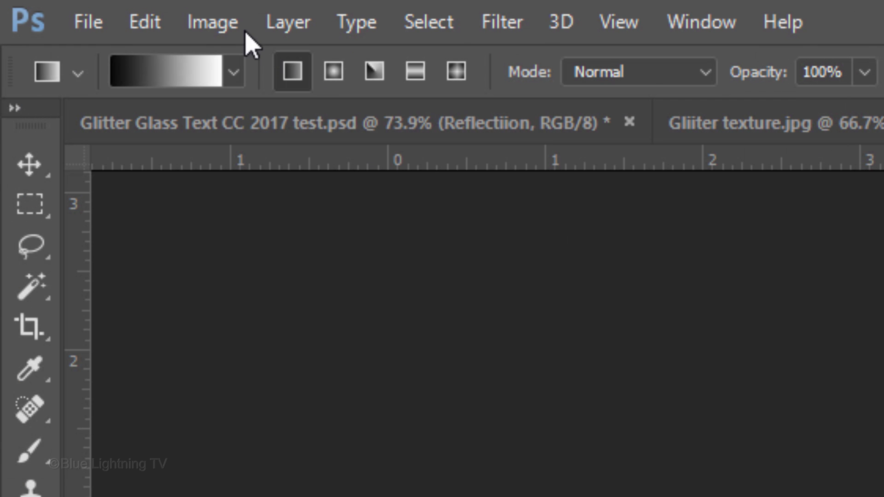
Step: Set the PARTY.psb canvas width to 150 percent in Canvas Size
left_click(65, 6)
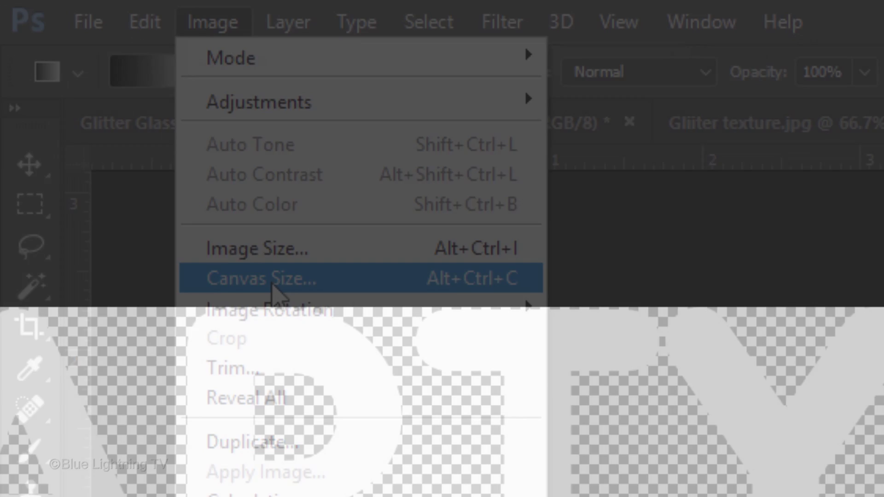
left_click(272, 284)
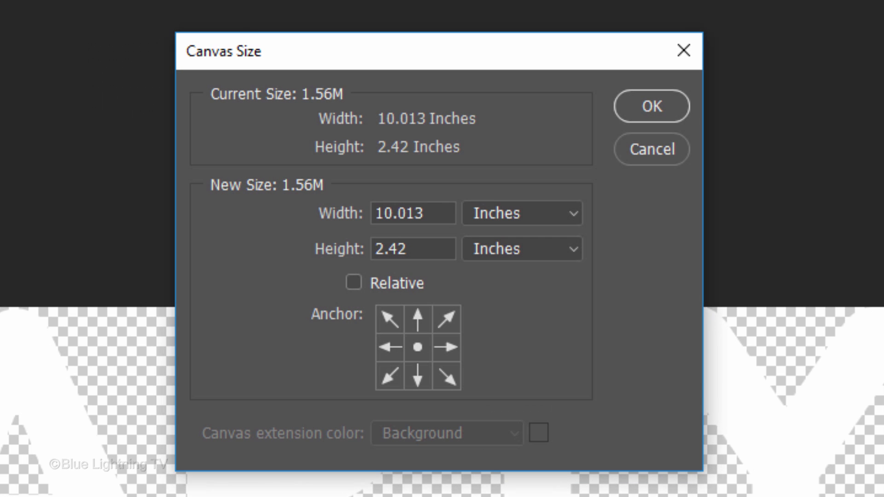
left_click(551, 212)
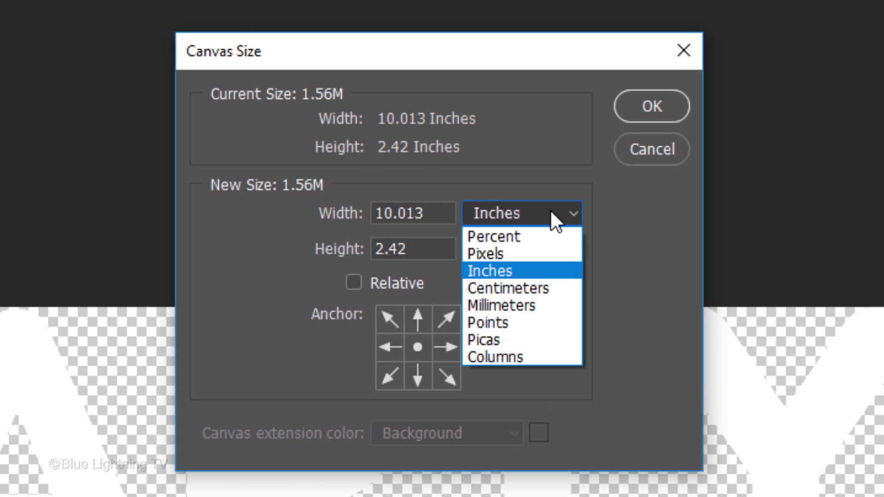
left_click(546, 236)
left_click(415, 213)
key("BackSpace")
key("BackSpace")
key("BackSpace")
type("1")
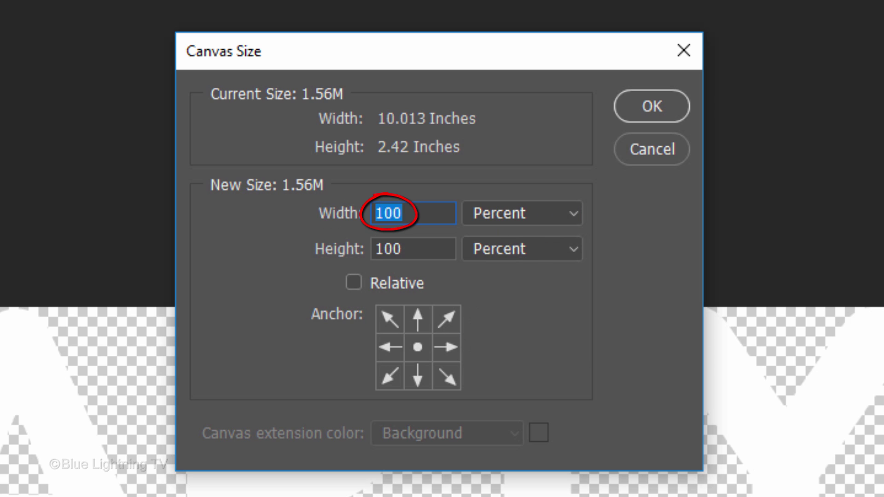
type("50")
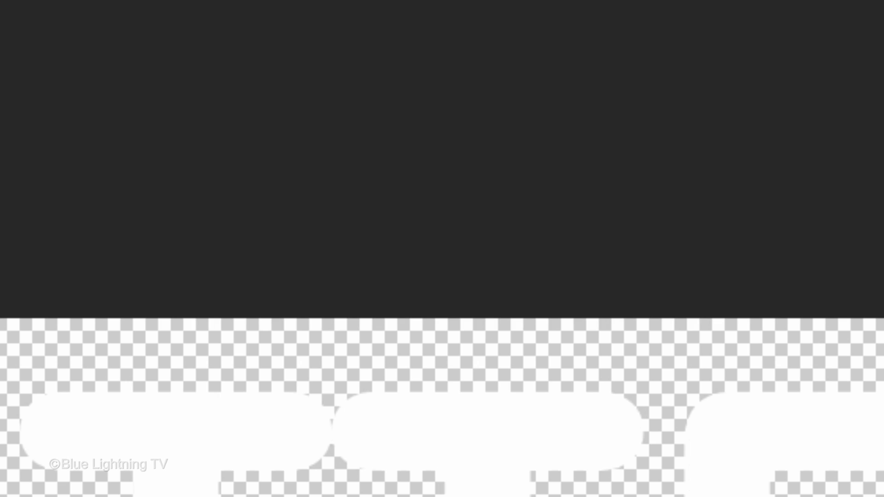
Step: Save and close PARTY.psb, then save and close the nested glitter document
left_click(711, 189)
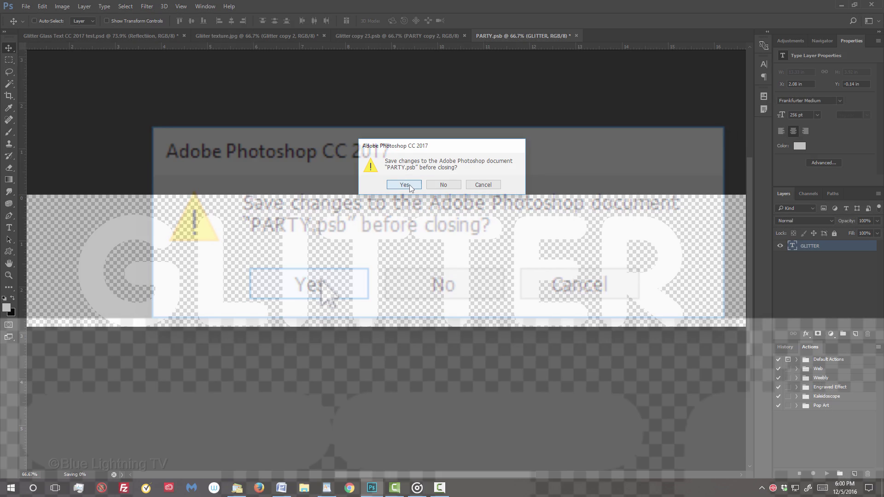
left_click(323, 283)
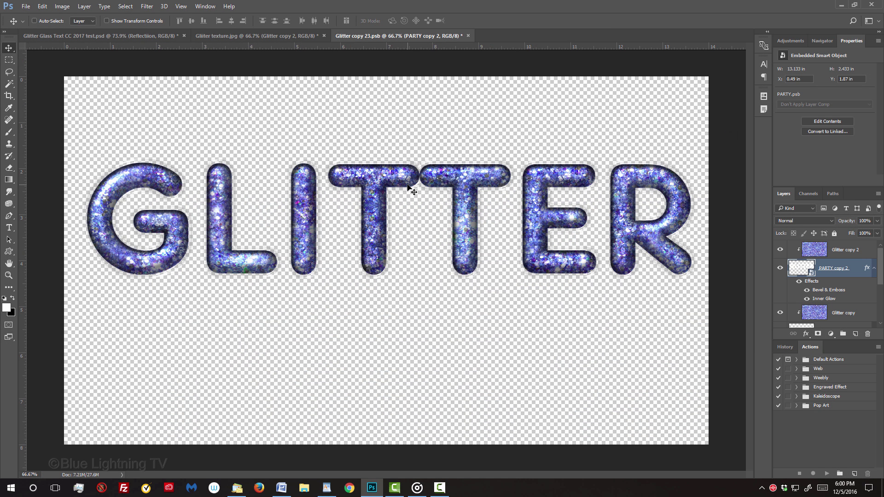
left_click(468, 36)
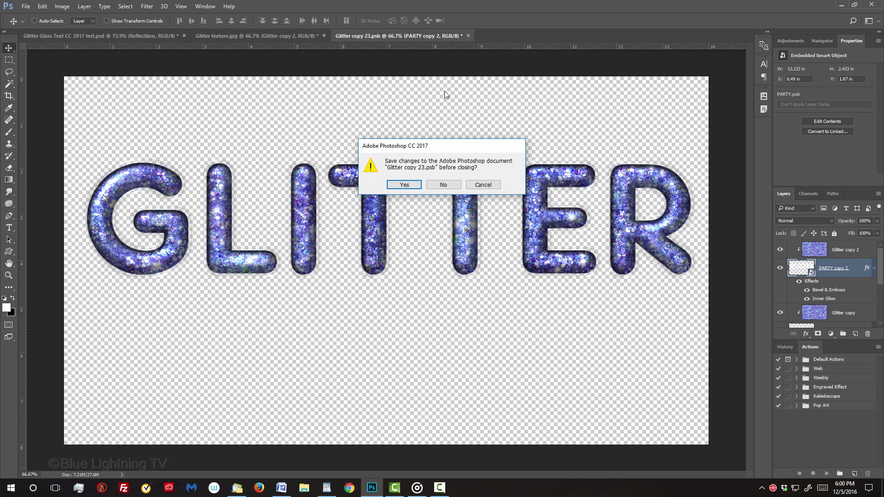
left_click(416, 188)
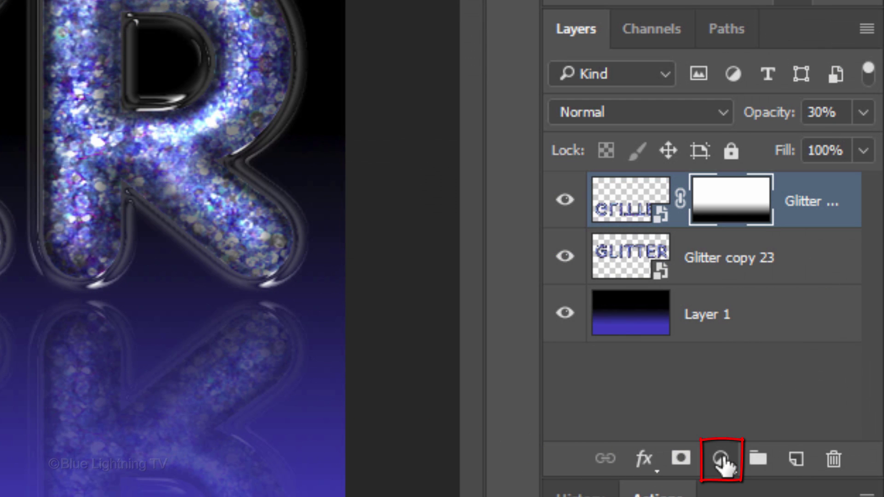
Step: Add a Hue/Saturation adjustment layer at the top of the layer stack
left_click(721, 459)
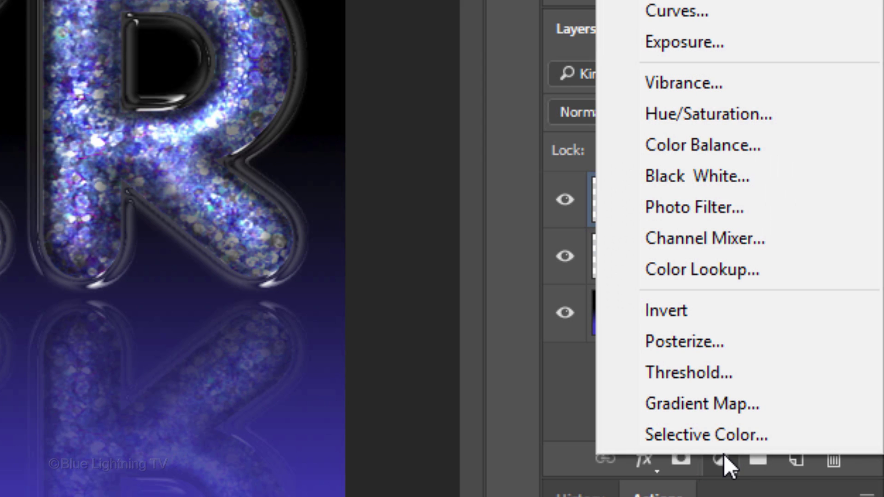
left_click(686, 112)
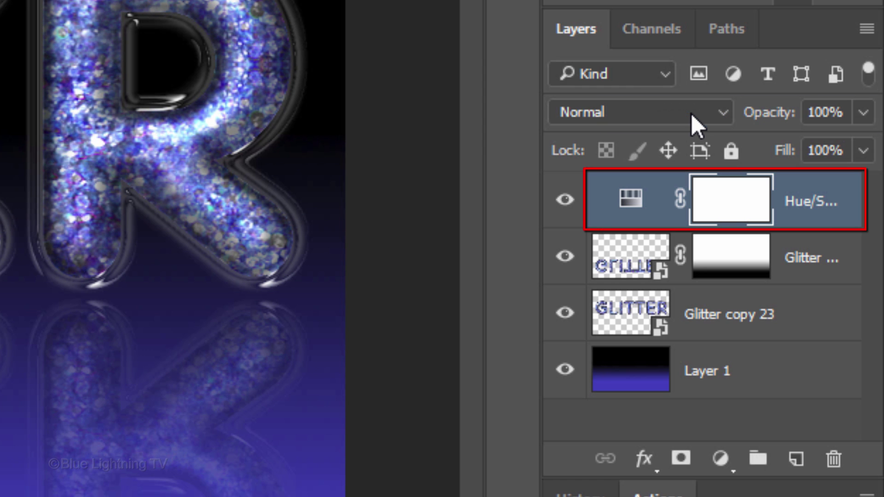